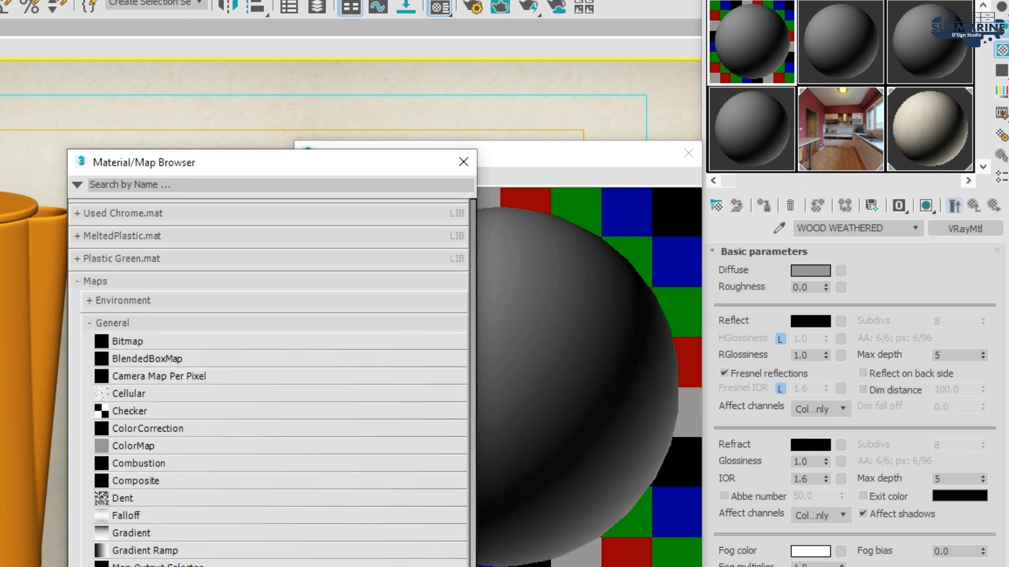
Load the Wood_Weathered_DEFFUSE image from the WOOD WEATHERED folder as a bitmap in the WOOD WEATHERED material's diffuse slot
double_click(129, 258)
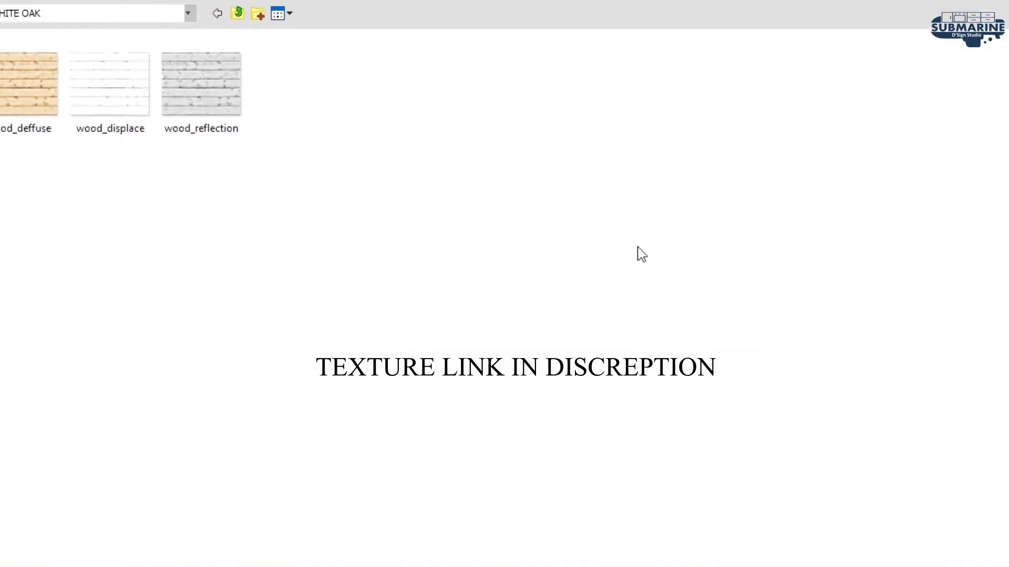
key("BackSpace")
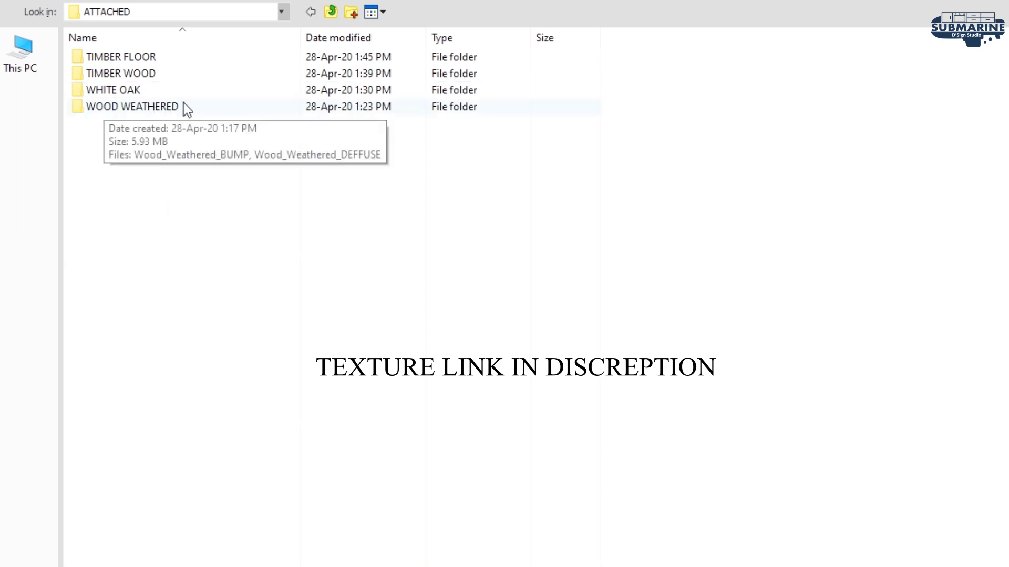
double_click(157, 106)
left_click(374, 12)
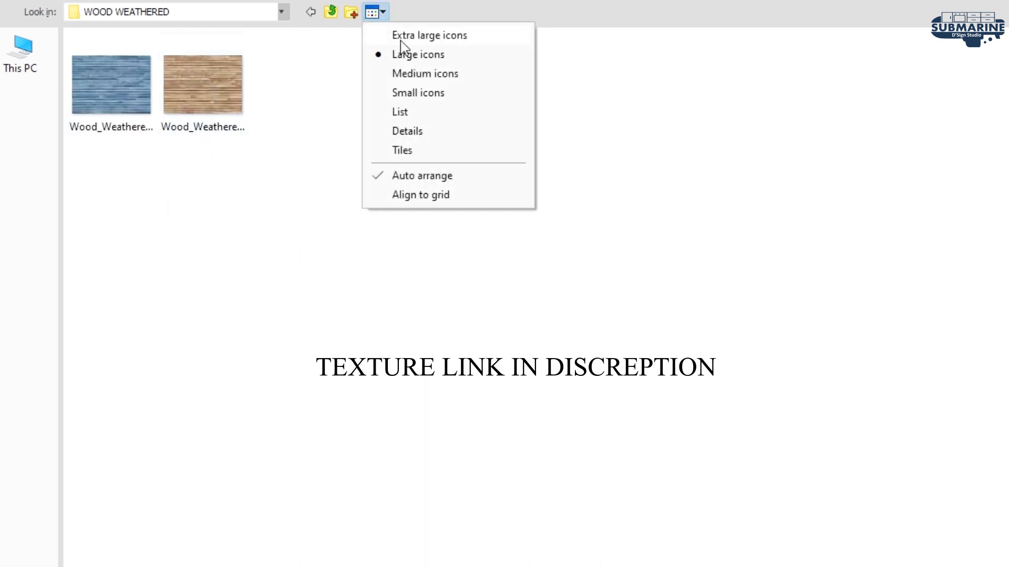
left_click(401, 35)
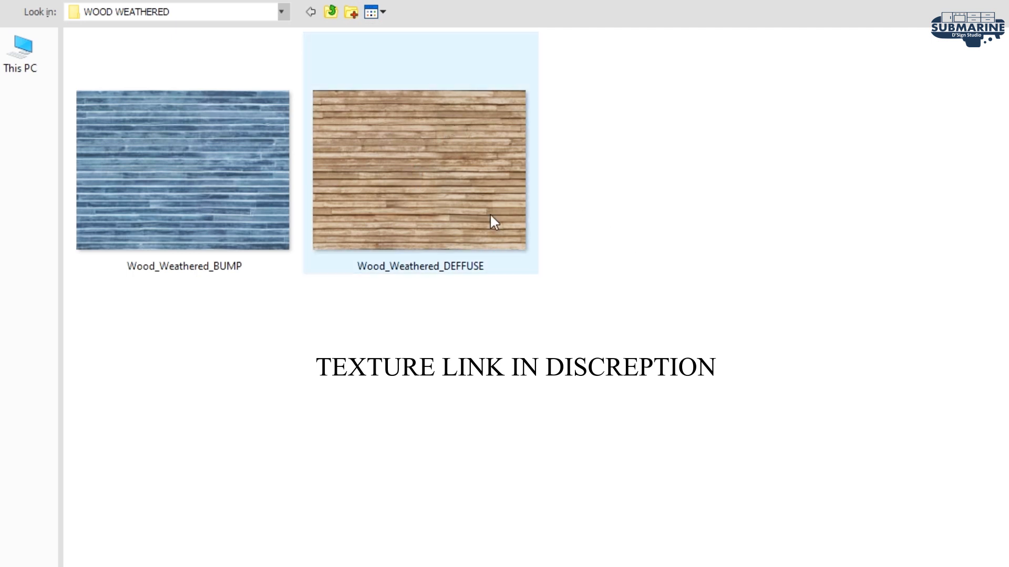
double_click(499, 181)
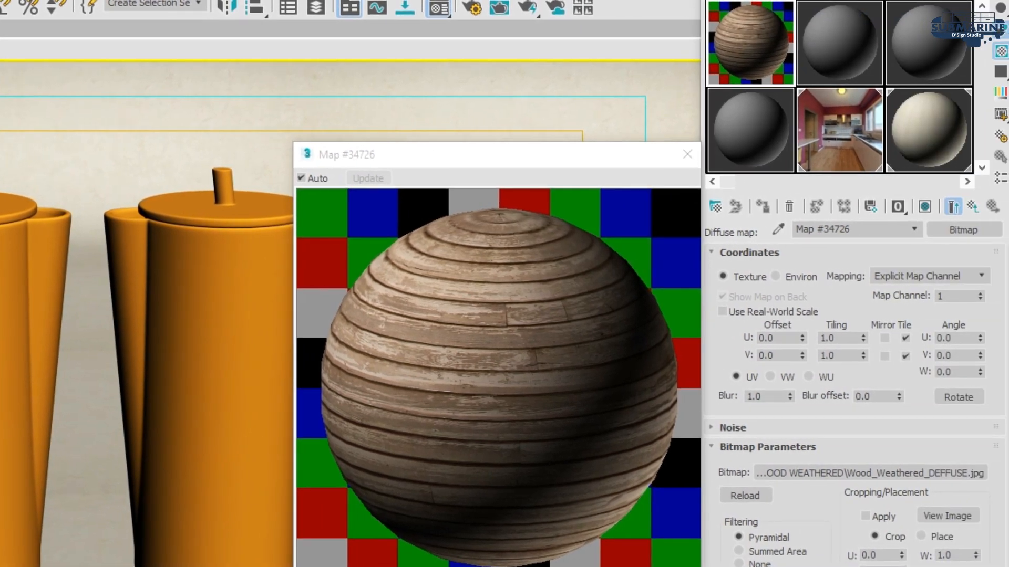
Assign the WOOD WEATHERED material to the leftmost jug and return to the material's main parameters
left_click(211, 499)
left_click(762, 206)
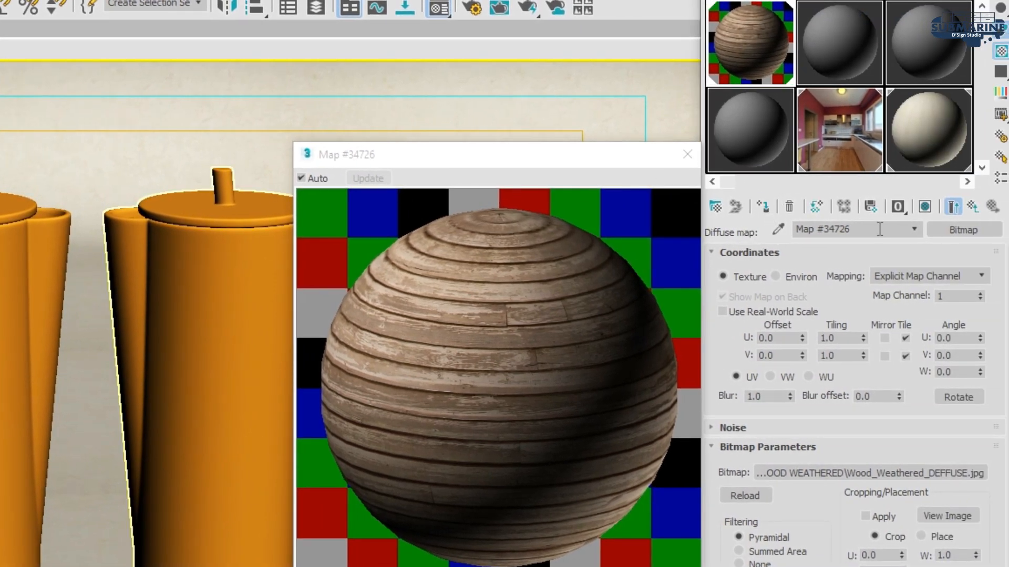
left_click(972, 207)
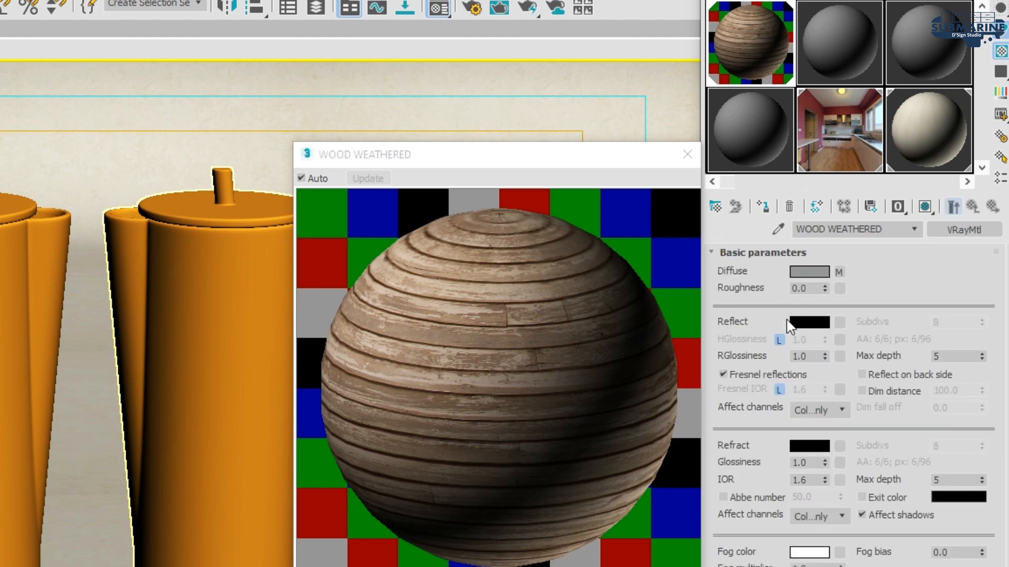
Set the WOOD WEATHERED reflection color to RGB 25, 25, 25 and its RGlossiness to 0.78
left_click(808, 322)
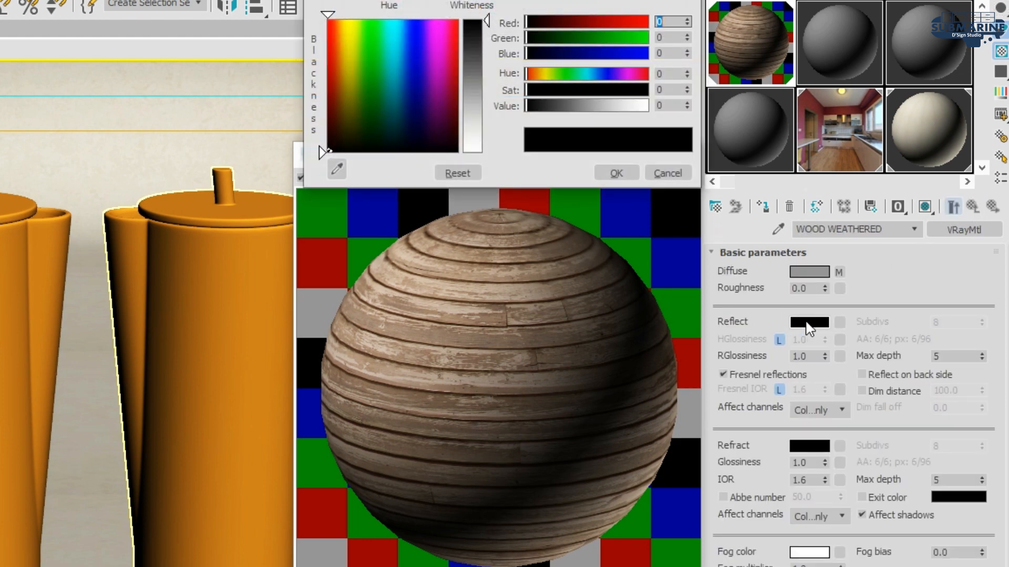
type("25")
key("Tab")
type("25")
key("Tab")
type("25")
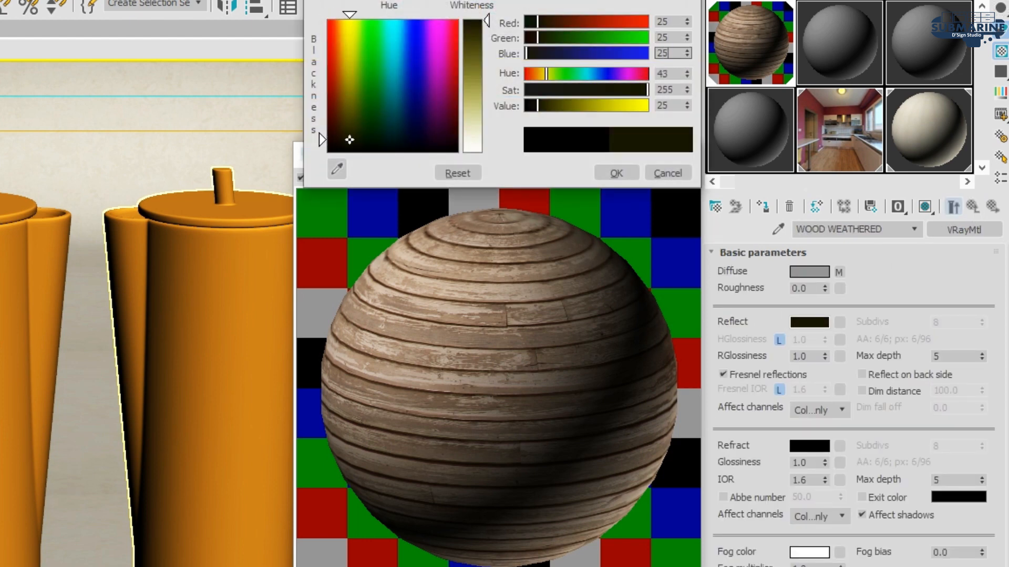
key("Return")
left_click(622, 173)
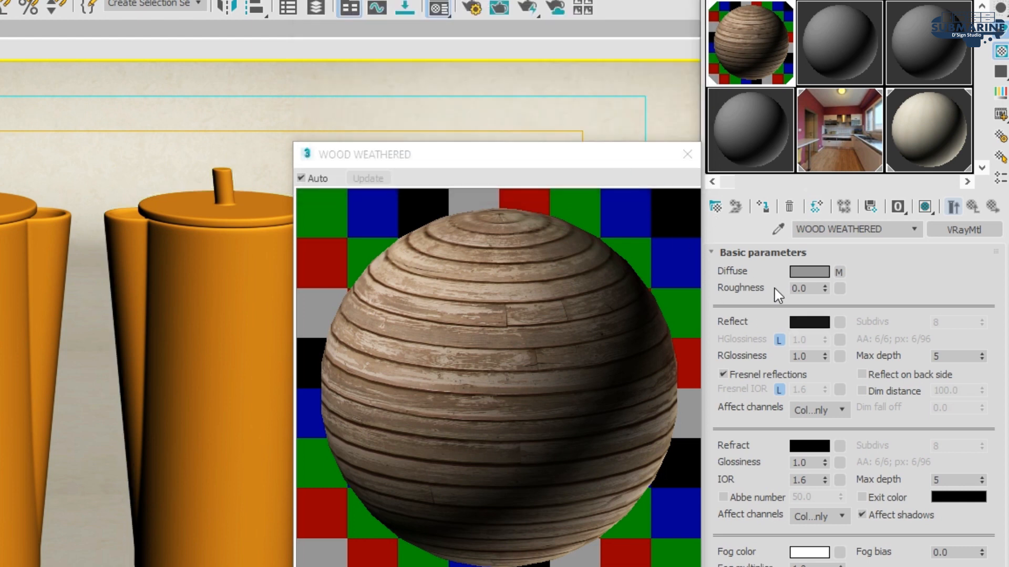
double_click(815, 356)
key("Return")
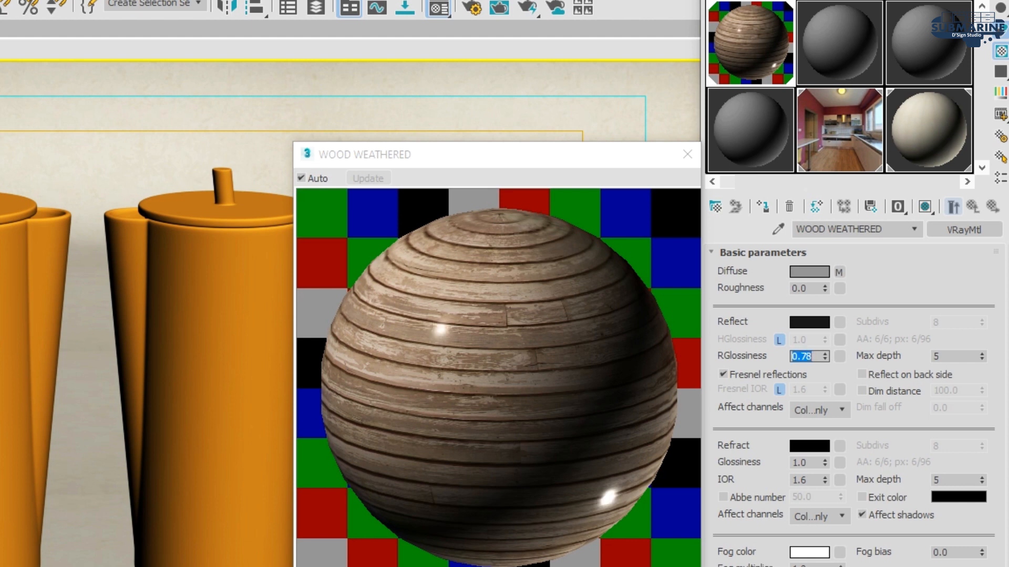
Turn off Affect shadows for refraction and change the BRDF type to Ward
left_click(883, 514)
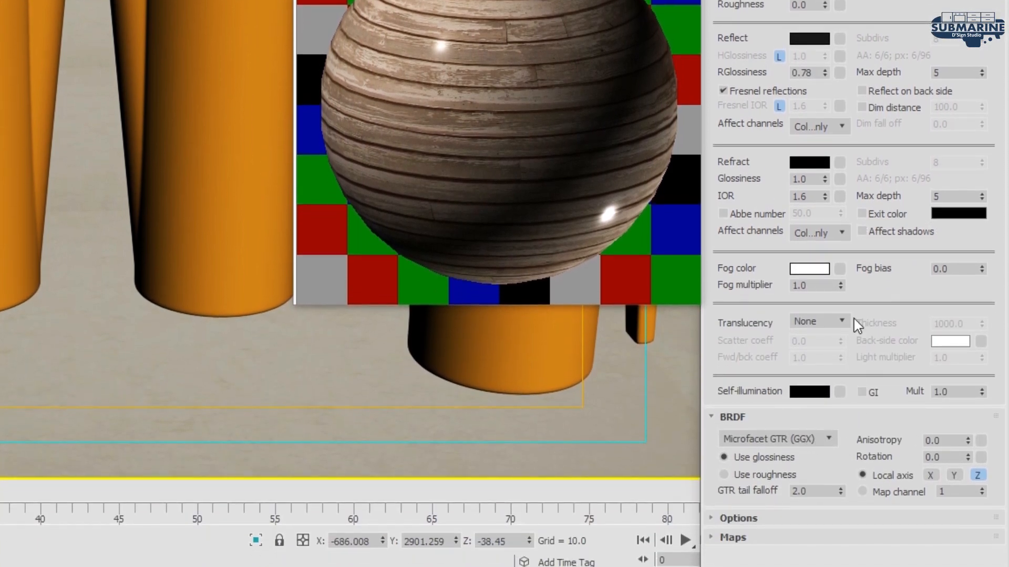
left_click(792, 440)
left_click(748, 476)
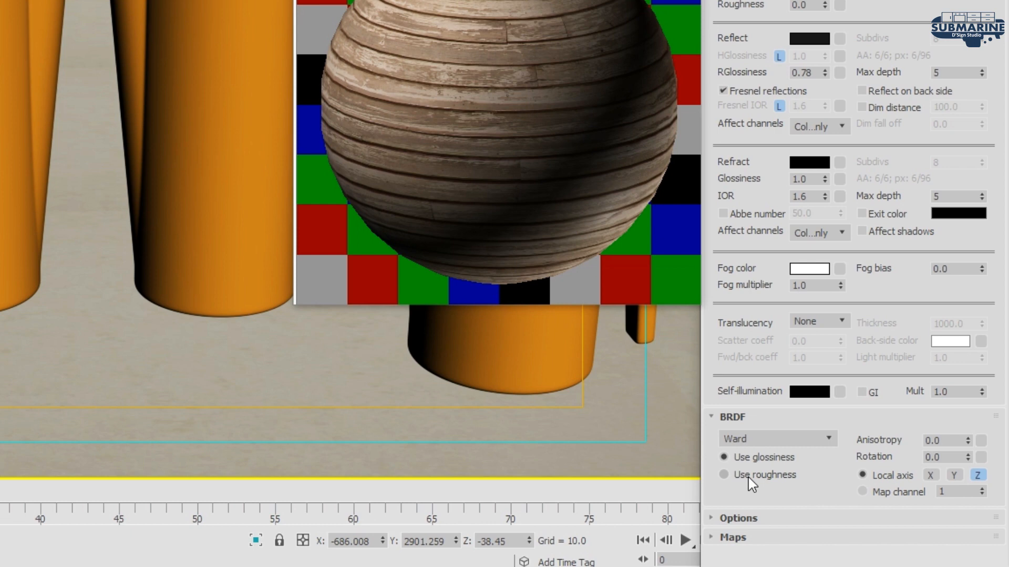
In the material options, set Cutoff to 0.01 and disable Fog system units scaling and Glossy Fresnel
left_click(768, 520)
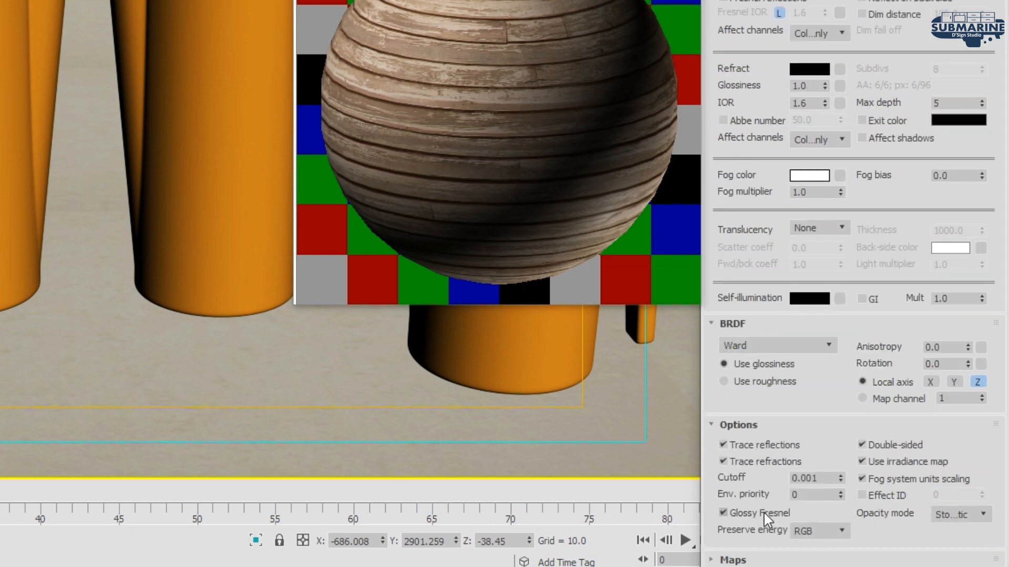
left_click(814, 478)
key("BackSpace")
left_click(874, 483)
left_click(751, 512)
Load the Wood_Weathered_BUMP image as a bitmap in the material's Bump map slot
left_click(771, 559)
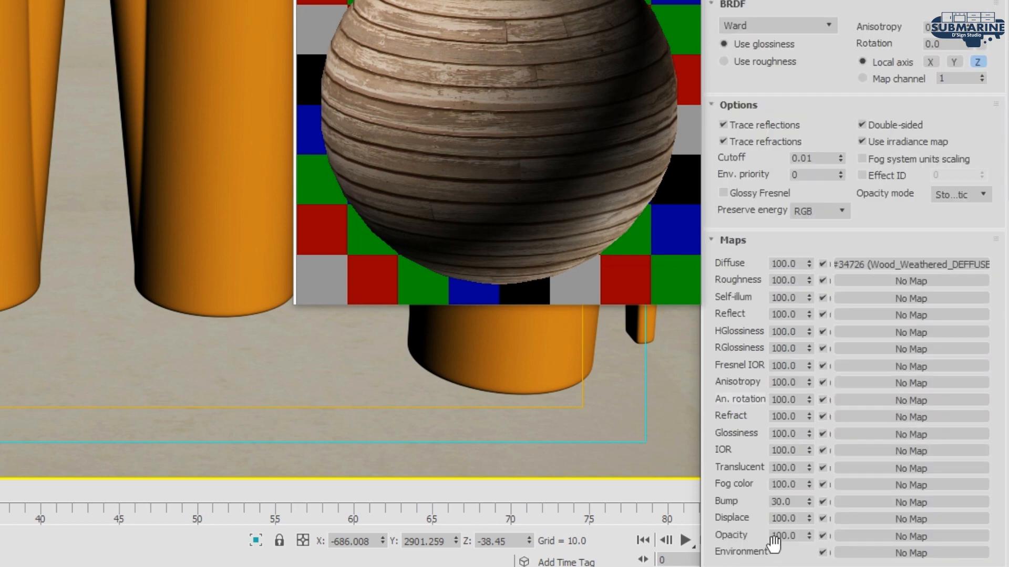
left_click(888, 502)
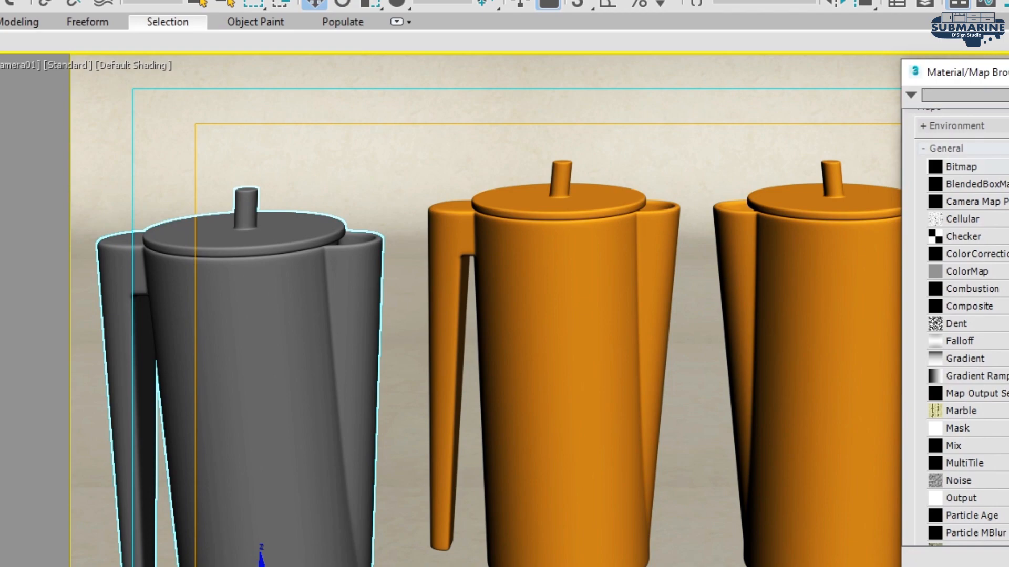
double_click(966, 166)
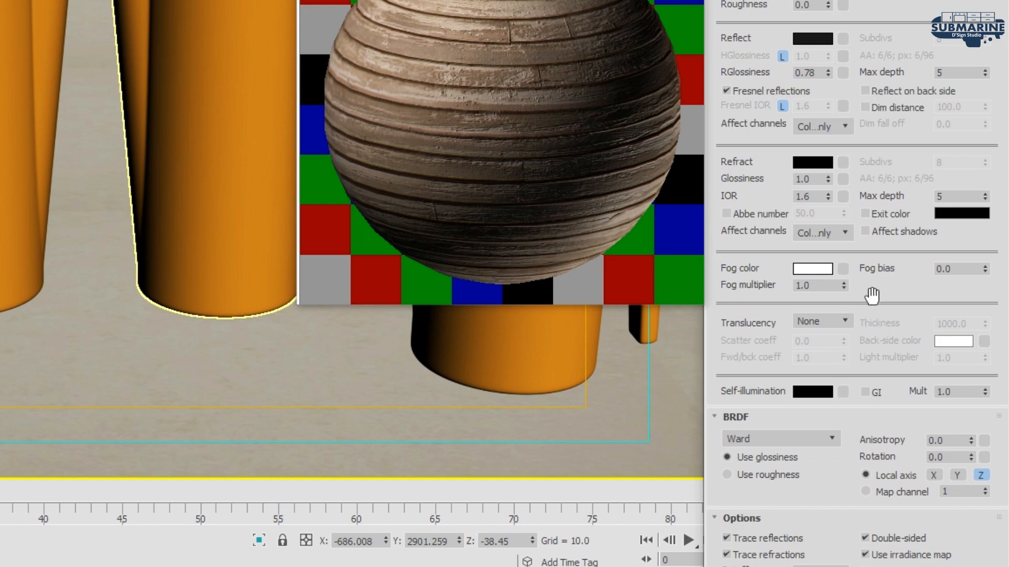
Adjust the weathered wood's bump amount, and close the enlarged preview to display the material's texture in the viewport
scroll(879, 326, "down", 8)
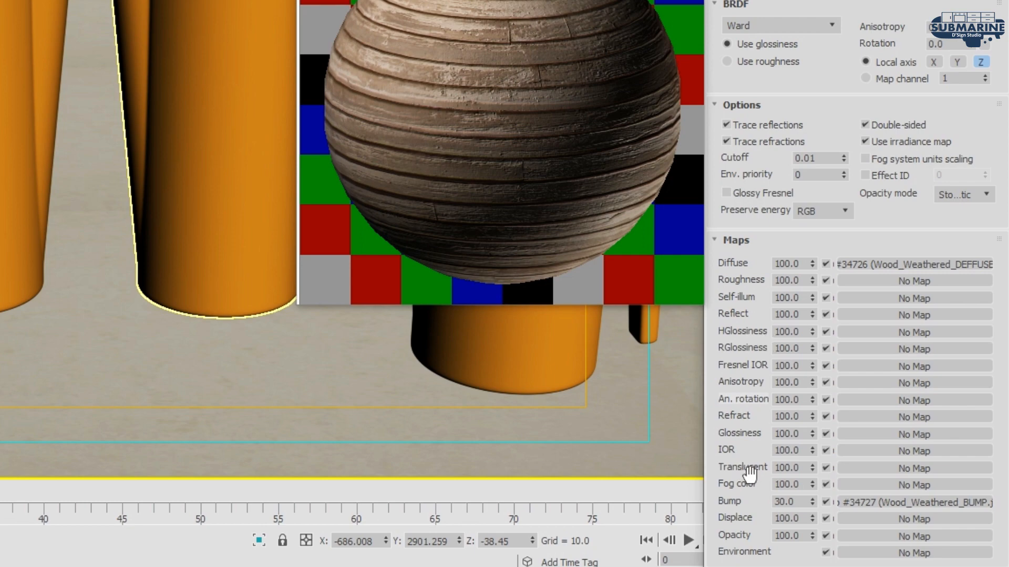
double_click(791, 502)
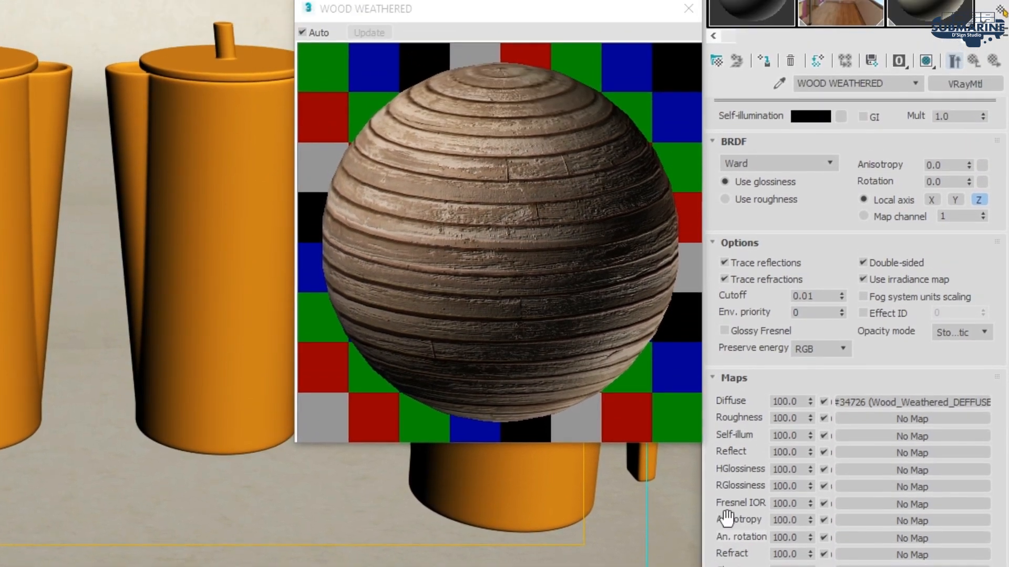
left_click(688, 8)
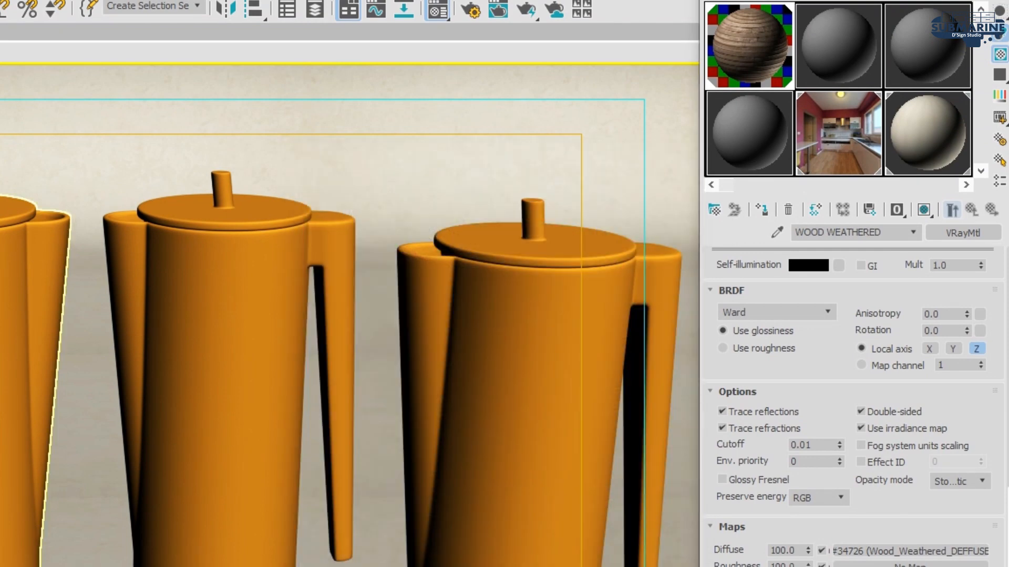
left_click(923, 211)
left_click(226, 357)
Rename the material in the second sample slot as WHITE OAK
left_click(859, 66)
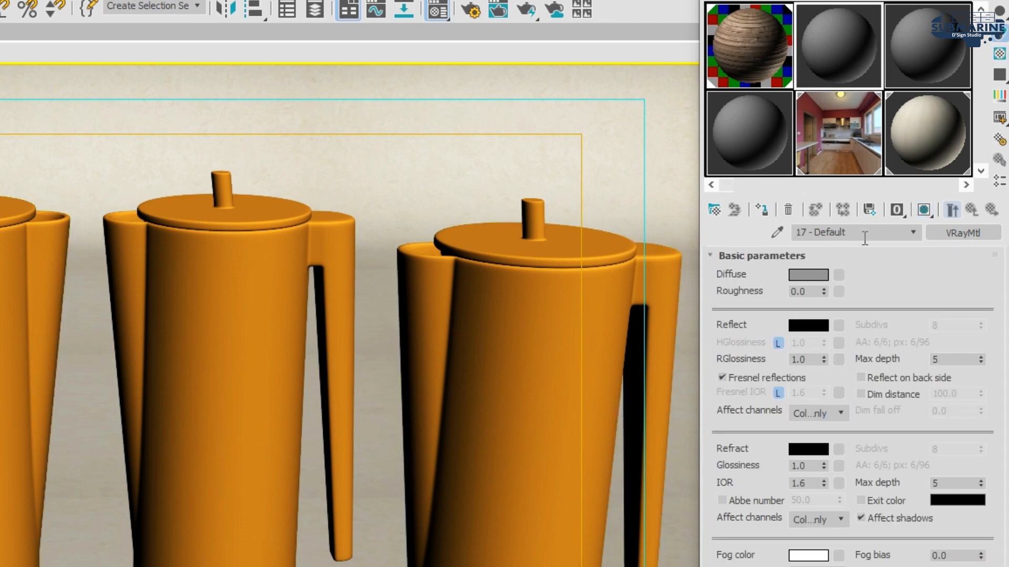
left_click_drag(865, 236, 657, 218)
type("WHITE OAK")
Assign WHITE OAK to the second jug from the left and preview its sample enlarged against the checkered background
left_click(44, 344)
left_click(762, 211)
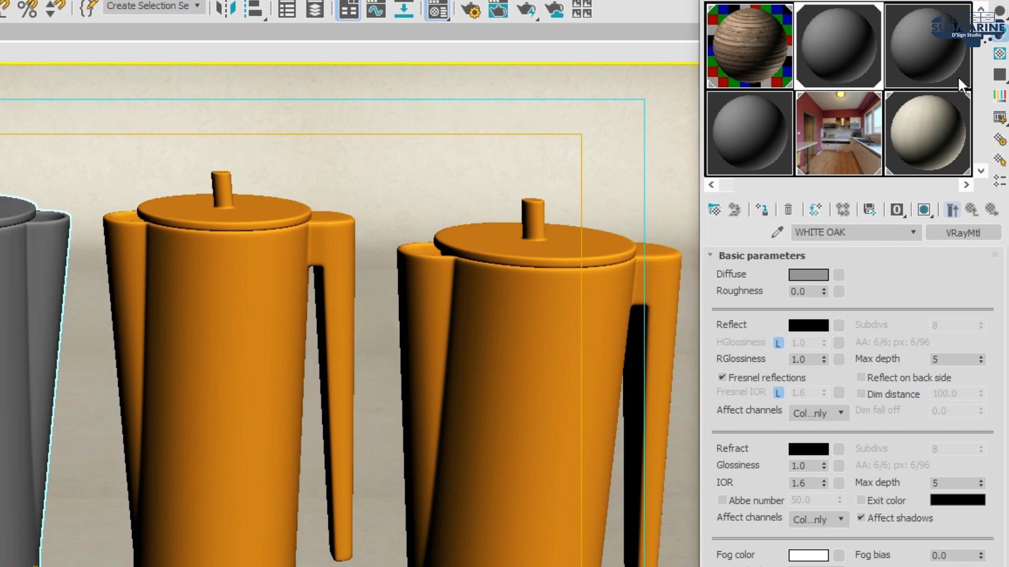
left_click(999, 55)
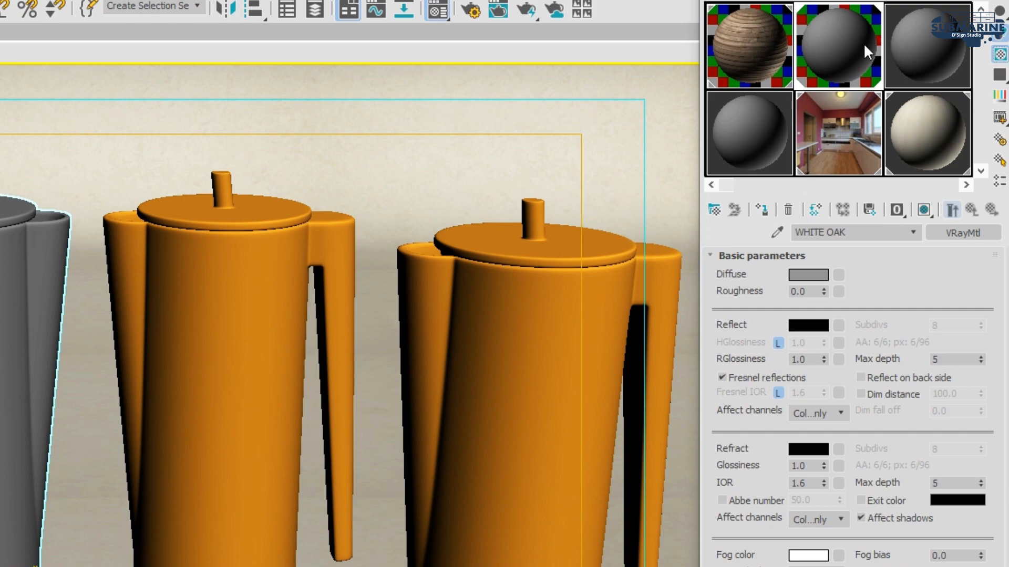
double_click(829, 52)
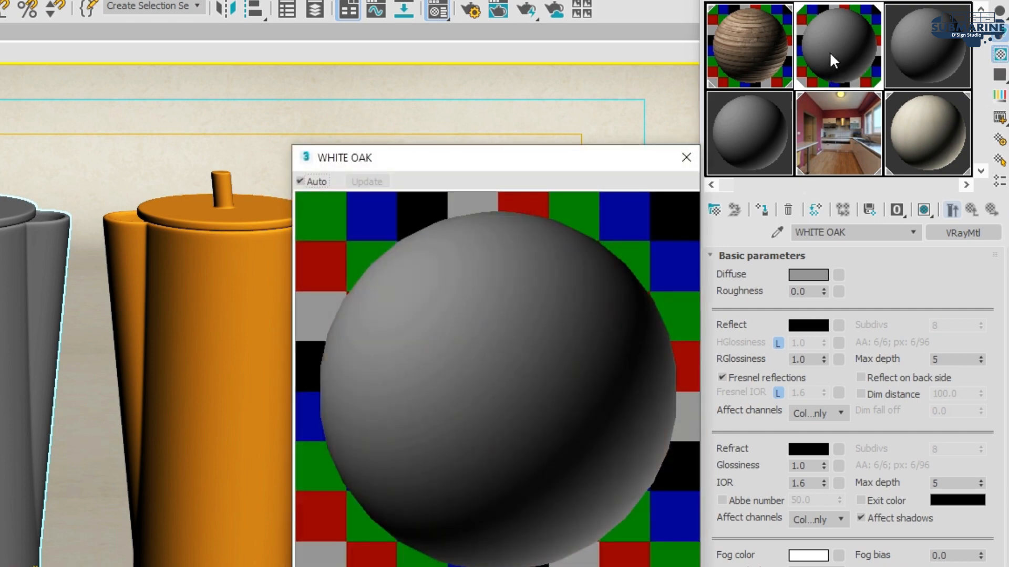
Load the wood_deffuse image from the WHITE OAK folder as a bitmap in the WHITE OAK material's diffuse slot
left_click(840, 274)
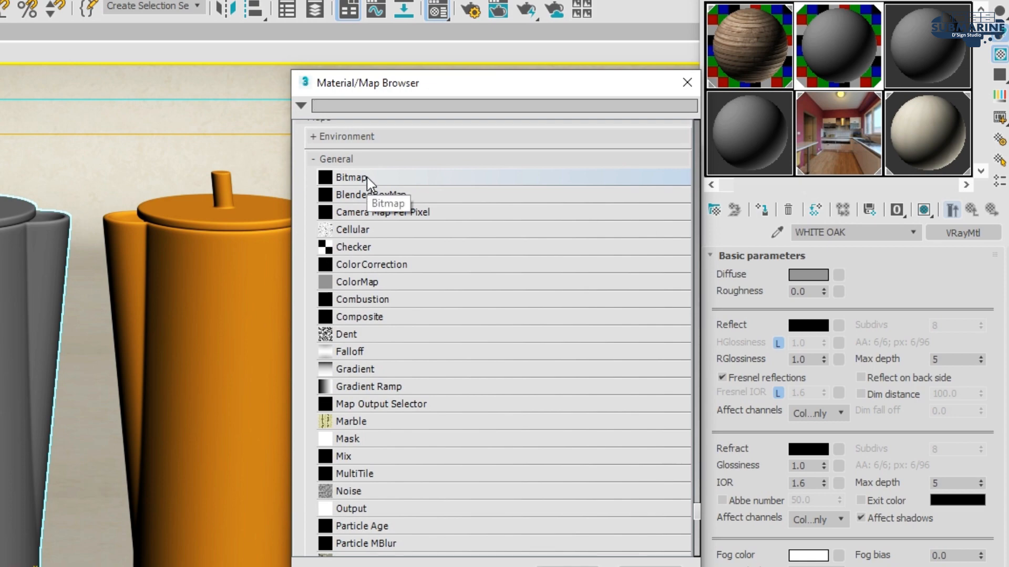
double_click(351, 177)
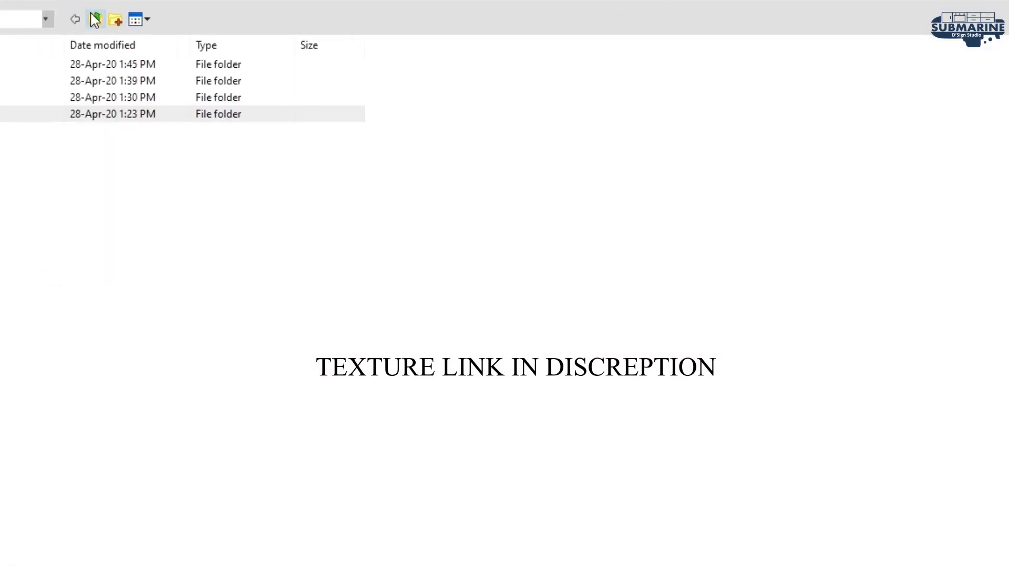
double_click(148, 93)
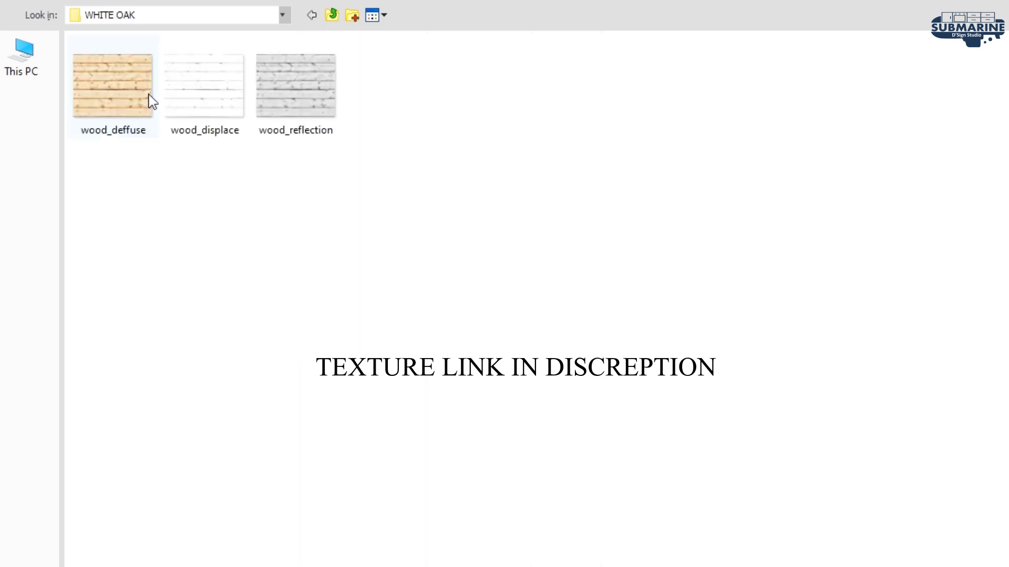
left_click(377, 15)
left_click(394, 36)
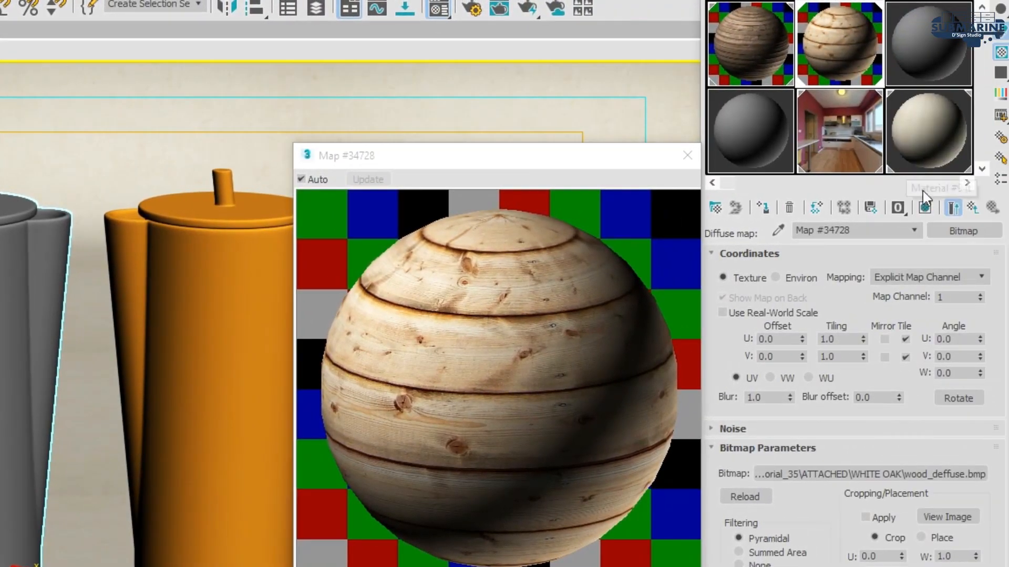
Show the white oak diffuse map on the jug in the viewport and set its U and V tiling to 1.5
left_click(926, 207)
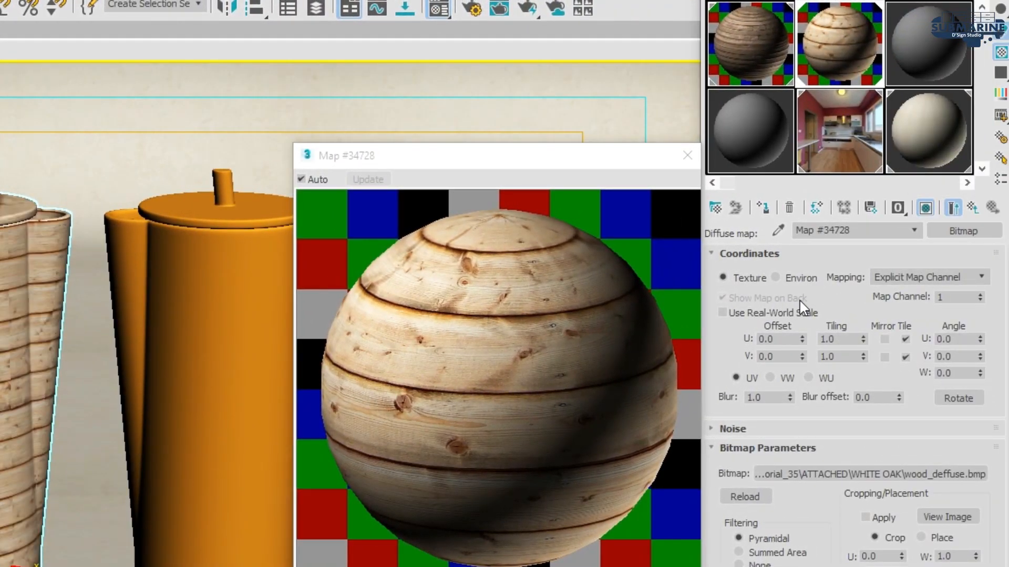
left_click_drag(838, 341, 779, 336)
type("1.5")
key("Tab")
type("1.")
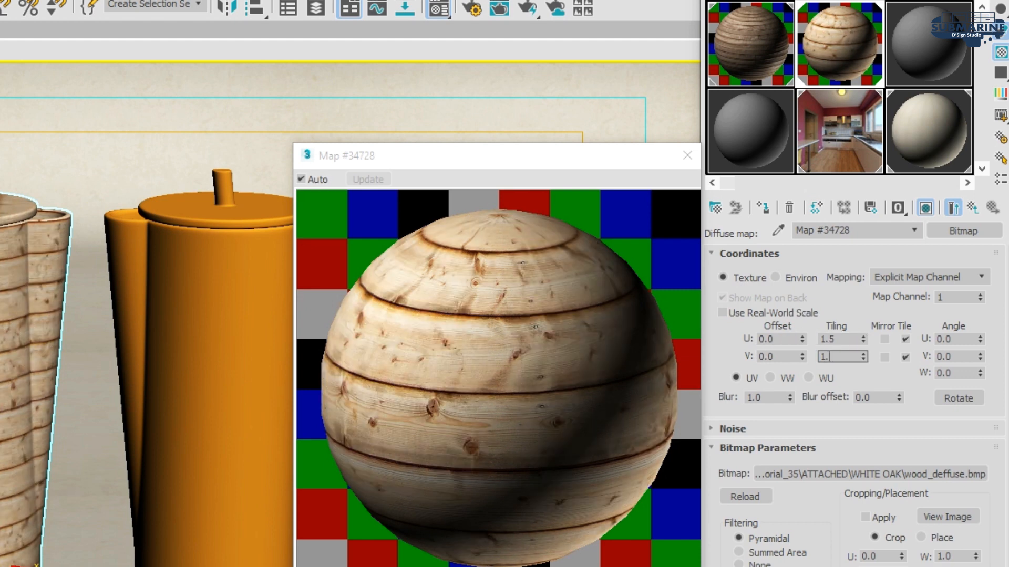
type("5")
key("Return")
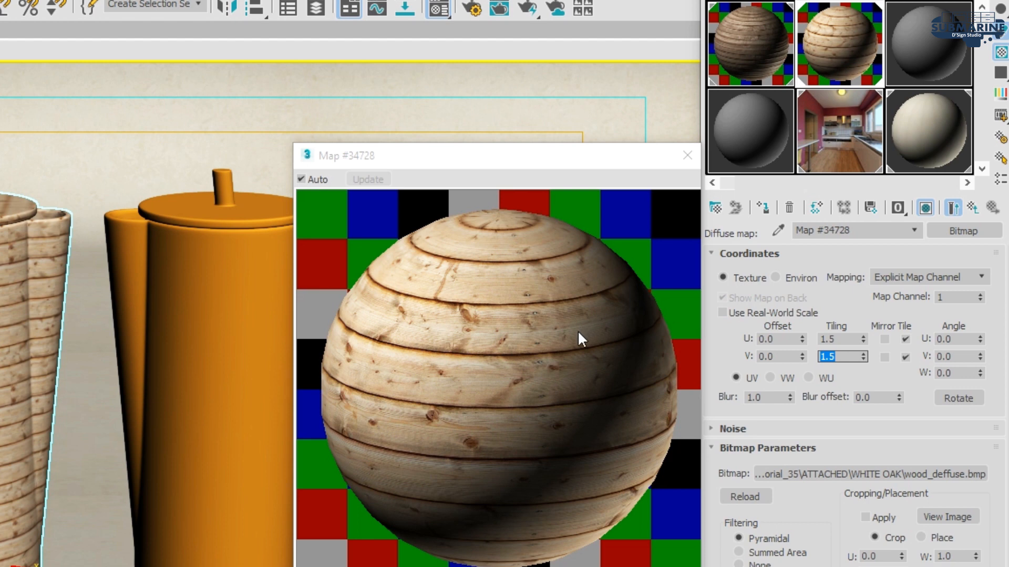
Load the wood_reflection image as a bitmap in the WHITE OAK material's reflect slot
left_click(971, 208)
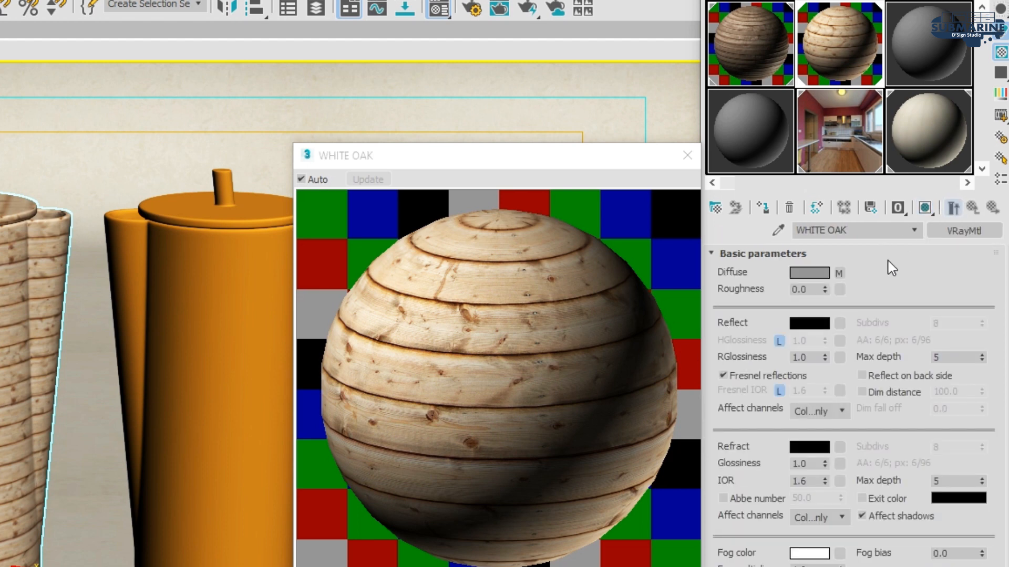
left_click(839, 324)
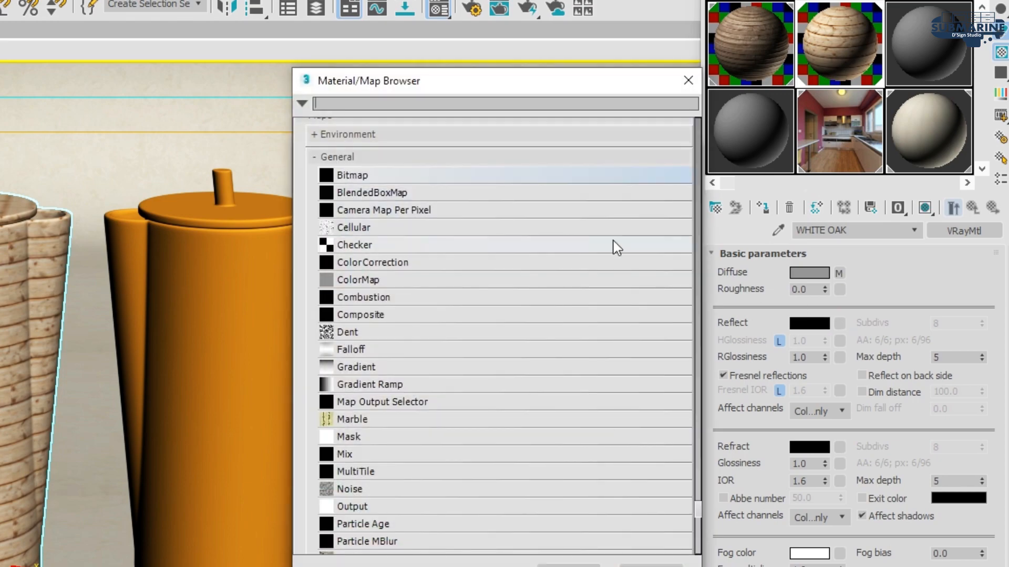
double_click(367, 174)
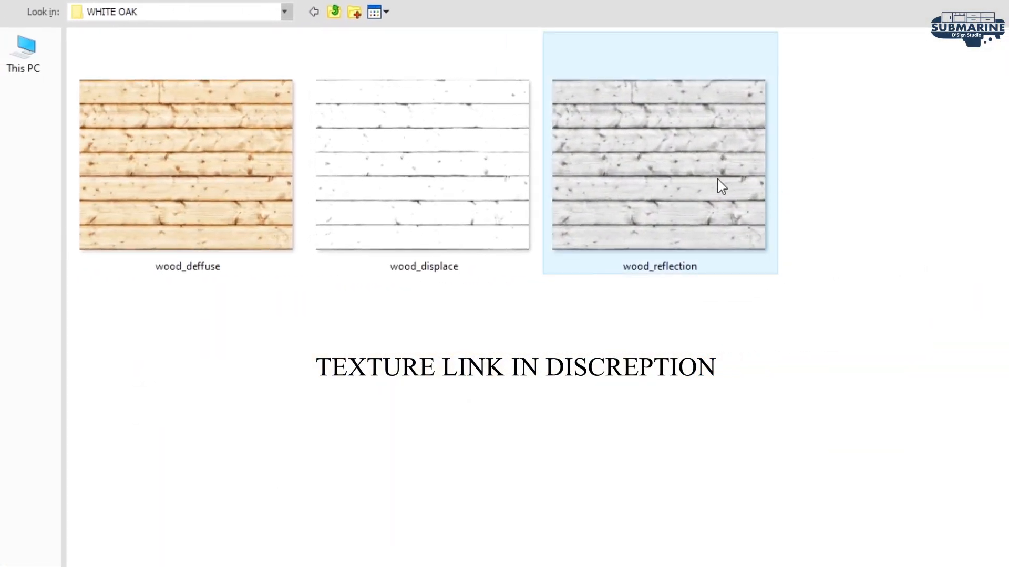
double_click(683, 180)
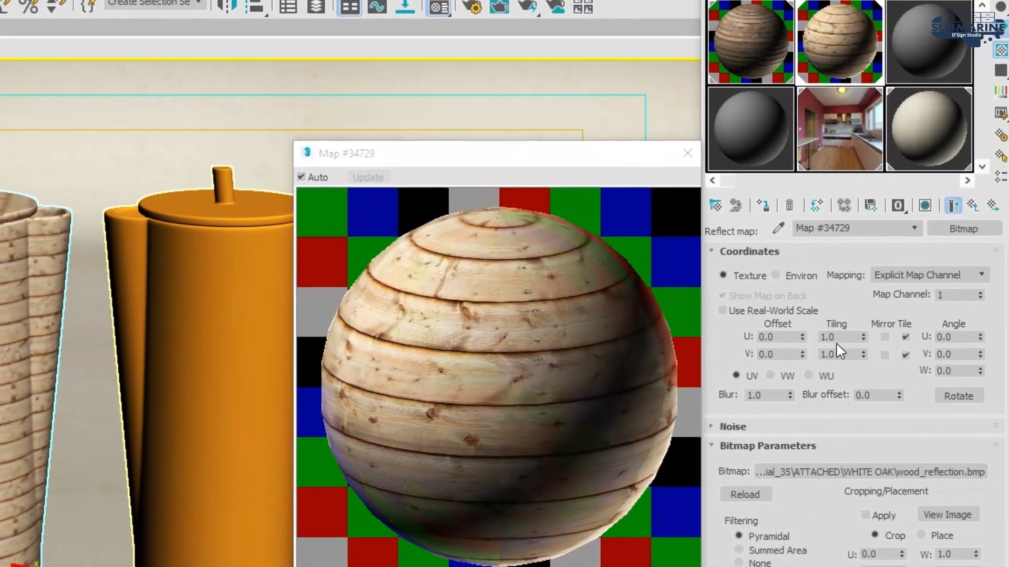
Set the white oak reflection map's U tiling to 1.5 and return to the WHITE OAK material's parameters
left_click_drag(836, 339, 734, 341)
type("1.5")
key("Tab")
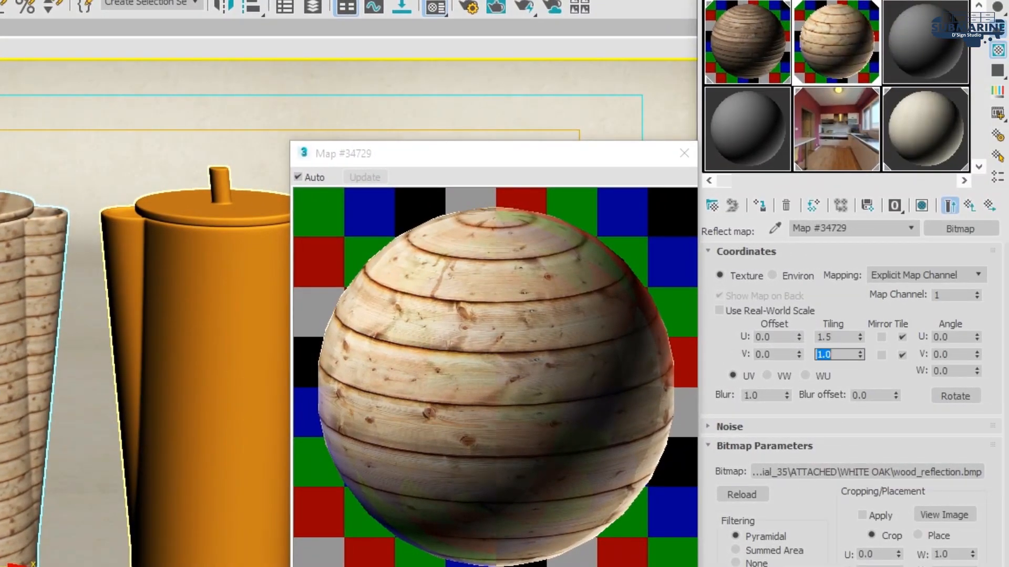
left_click(969, 205)
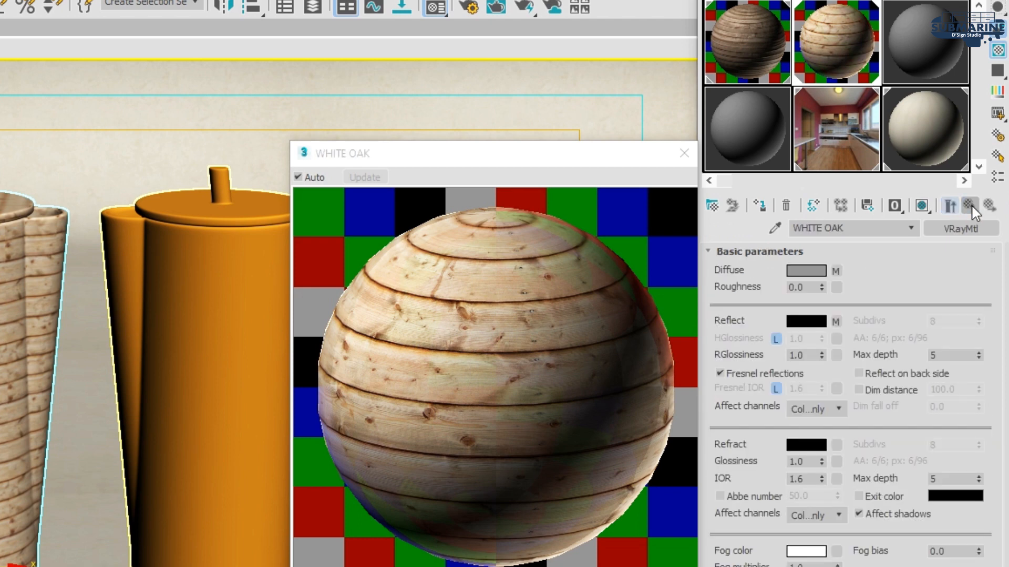
Set WHITE OAK's RGlossiness to 0.6 and turn off Fresnel reflections and Affect shadows
double_click(799, 355)
type(".6")
key("Return")
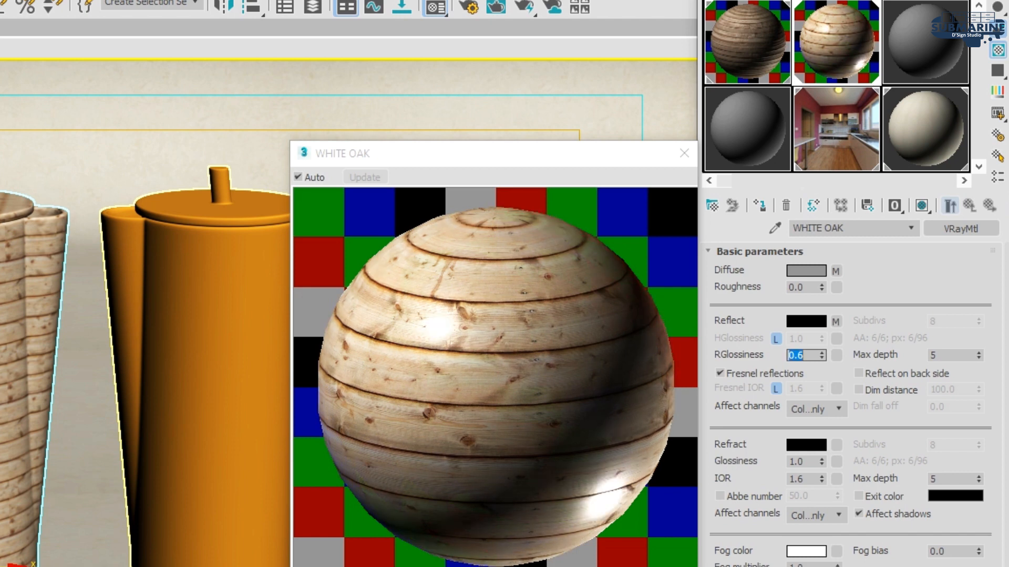
left_click(743, 374)
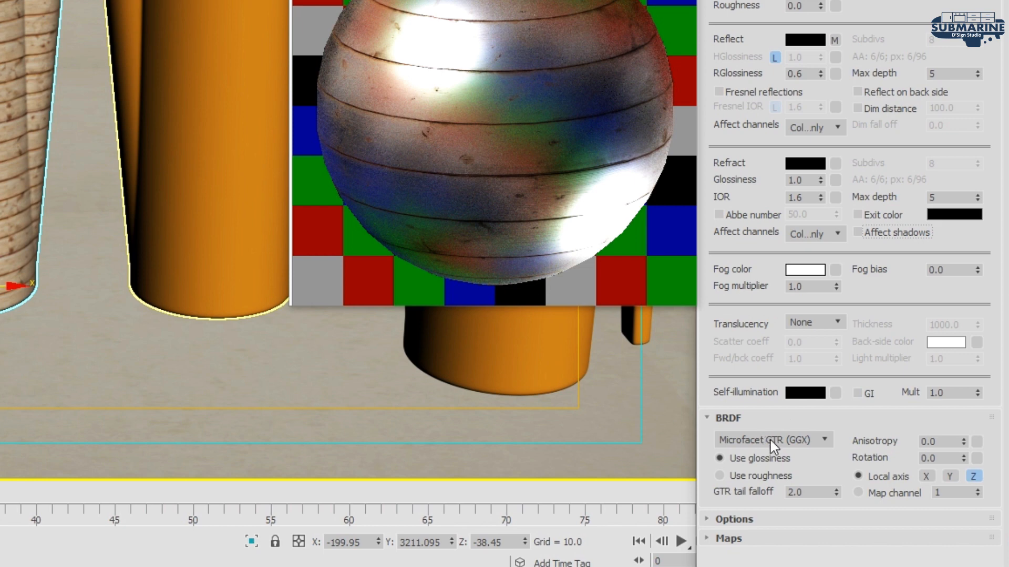
Switch WHITE OAK's BRDF to Blinn and set its options to cutoff 0.01 with Fog system units scaling and Glossy Fresnel off
left_click(773, 442)
left_click(750, 464)
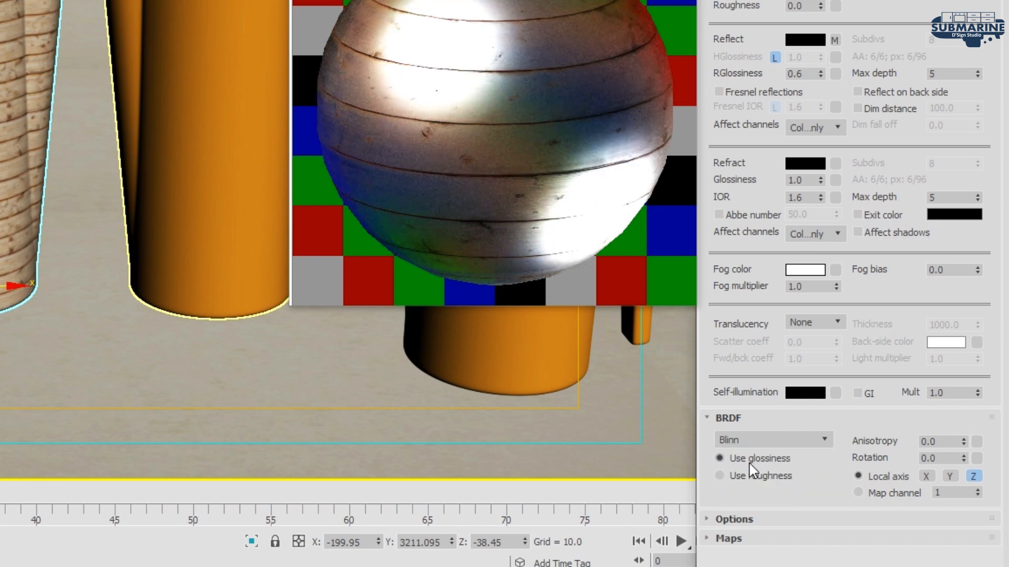
left_click(757, 522)
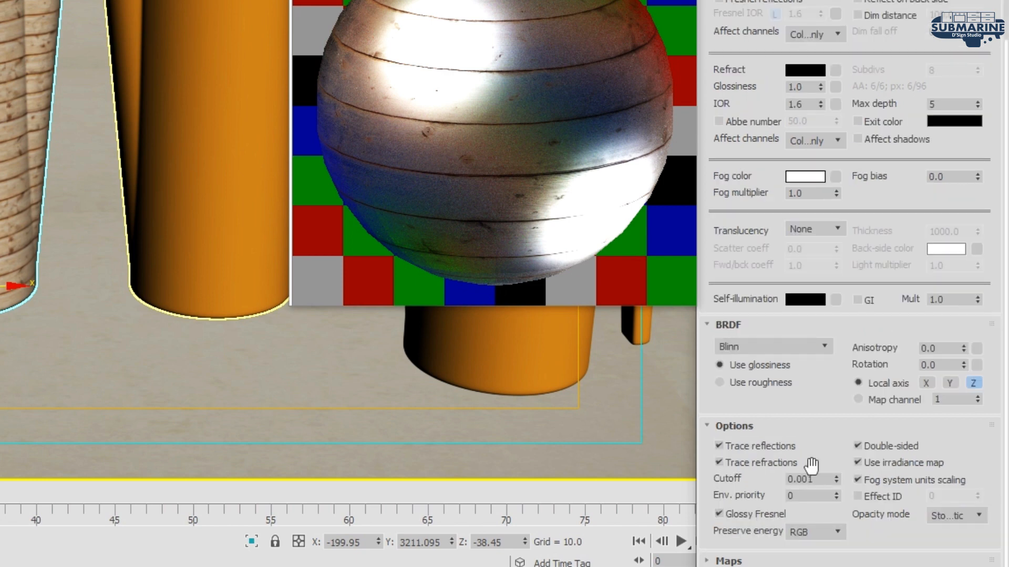
left_click(809, 479)
left_click(910, 481)
Set the Reflect map amount of the WHITE OAK material to 4
left_click(827, 560)
double_click(783, 315)
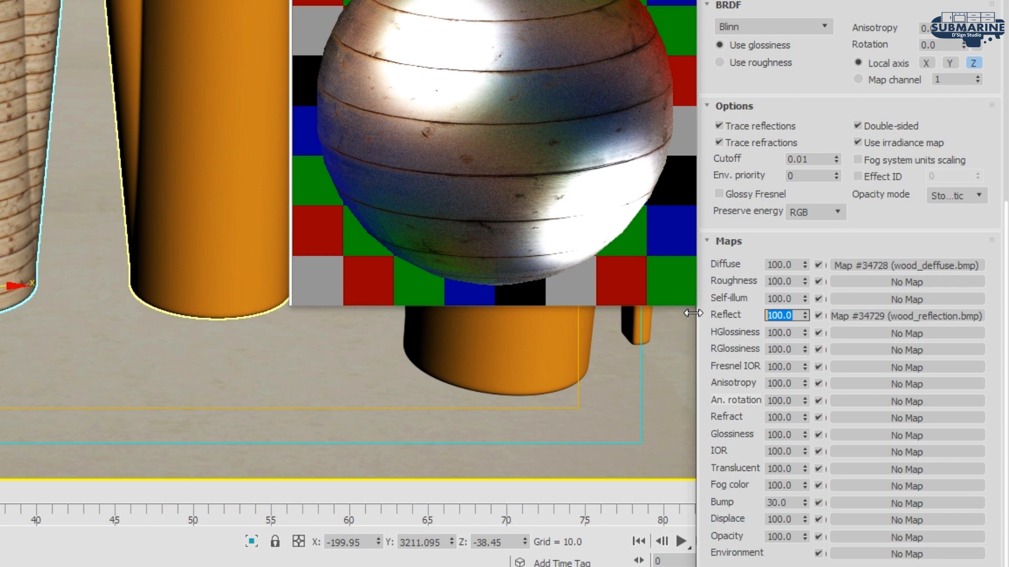
type("4")
key("Return")
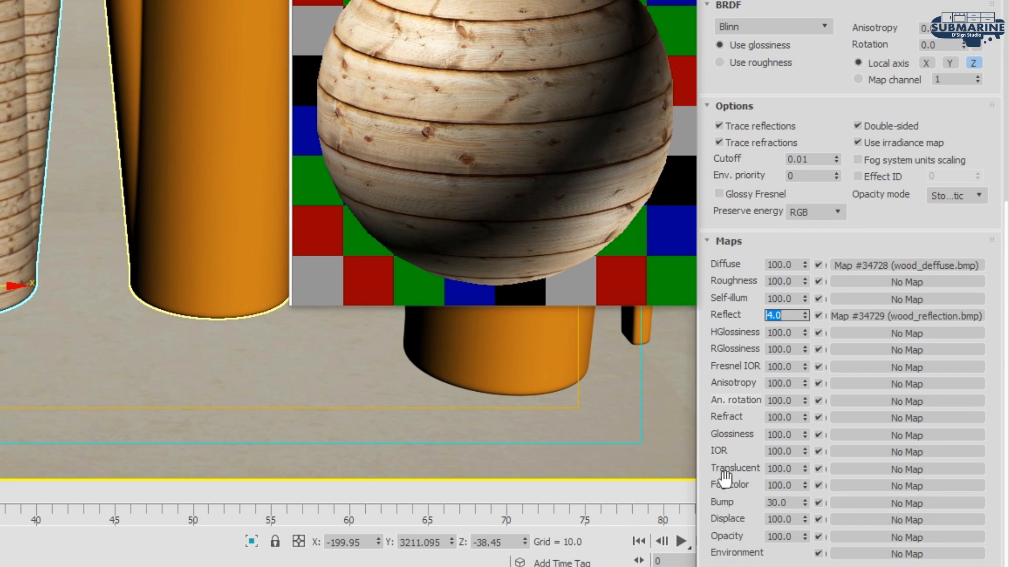
Load the wood_displace image as a bitmap in WHITE OAK's Bump slot and set its tiling to 1.5
left_click(844, 503)
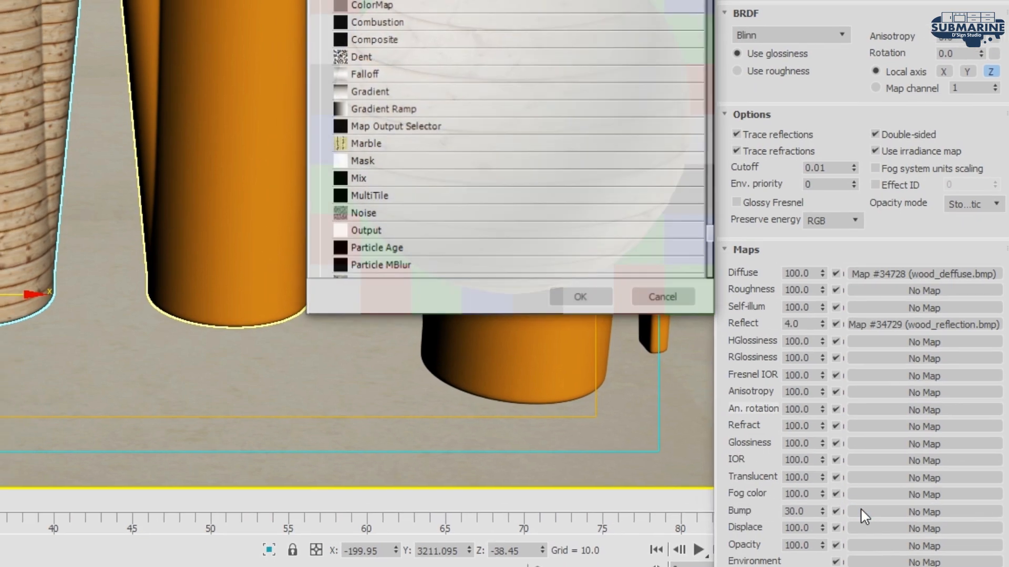
double_click(822, 121)
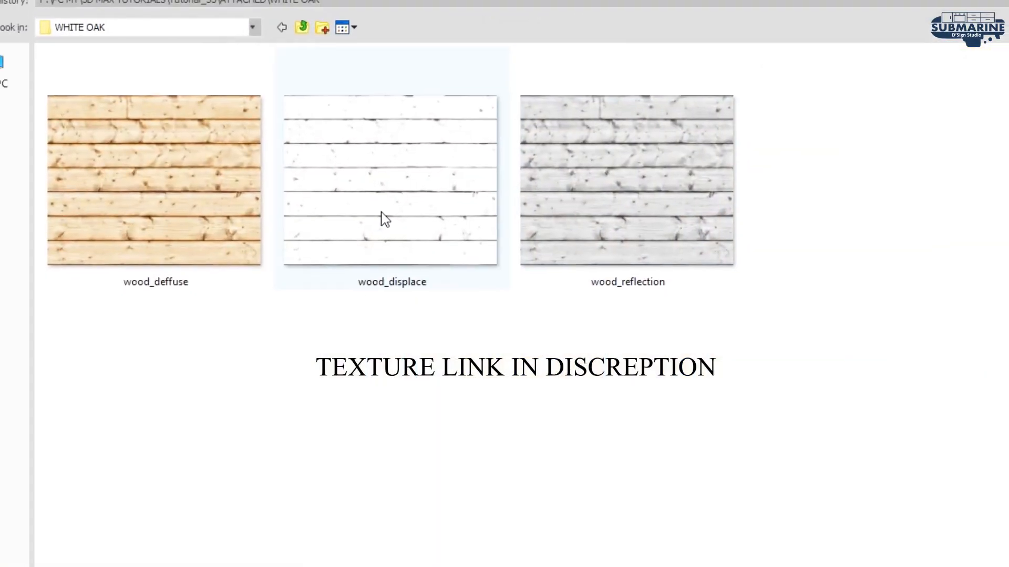
double_click(445, 245)
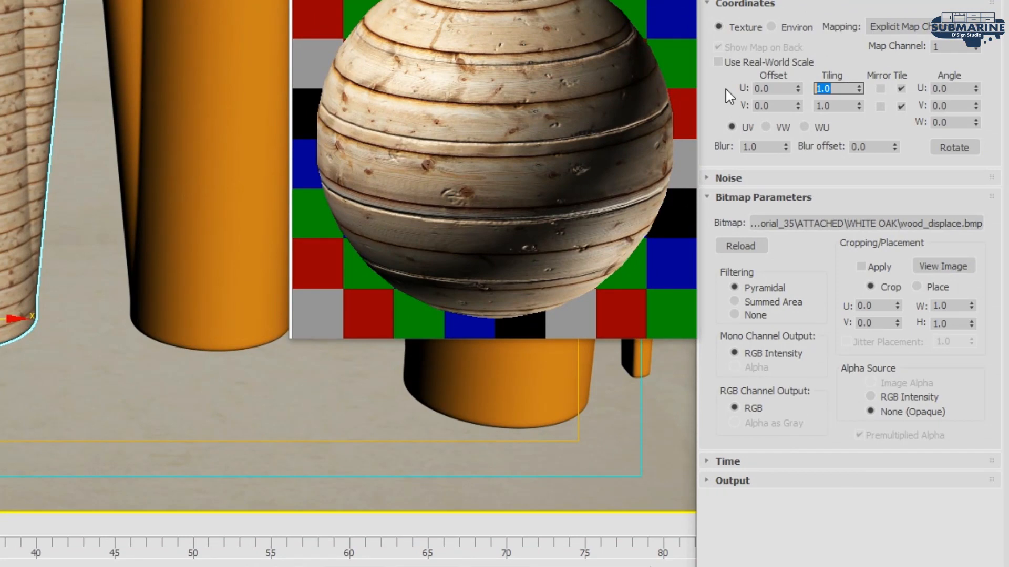
type("1.5")
key("Tab")
type("1")
key("Return")
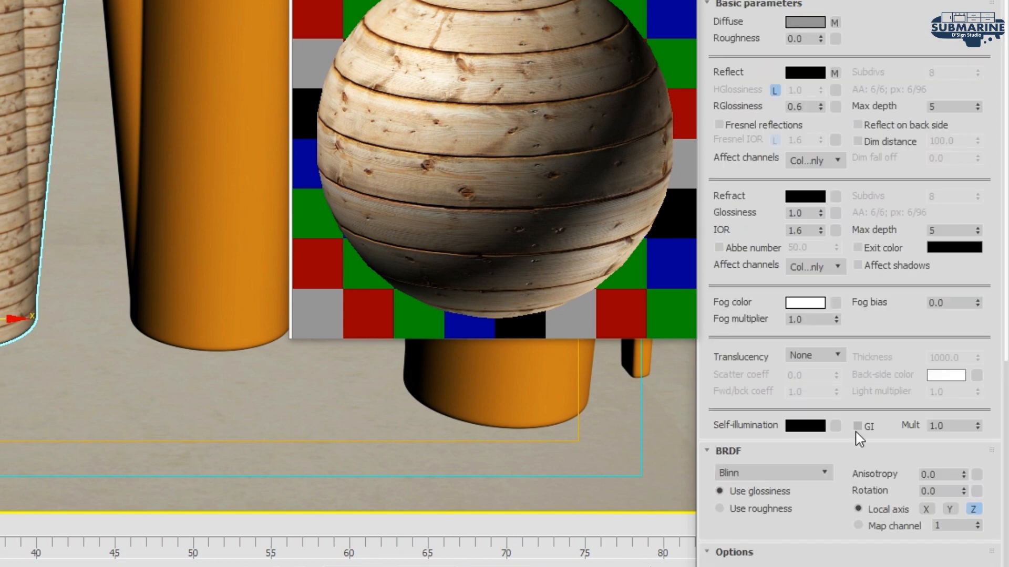
Set the Bump map amount of the WHITE OAK material to 350
scroll(846, 428, "down", 10)
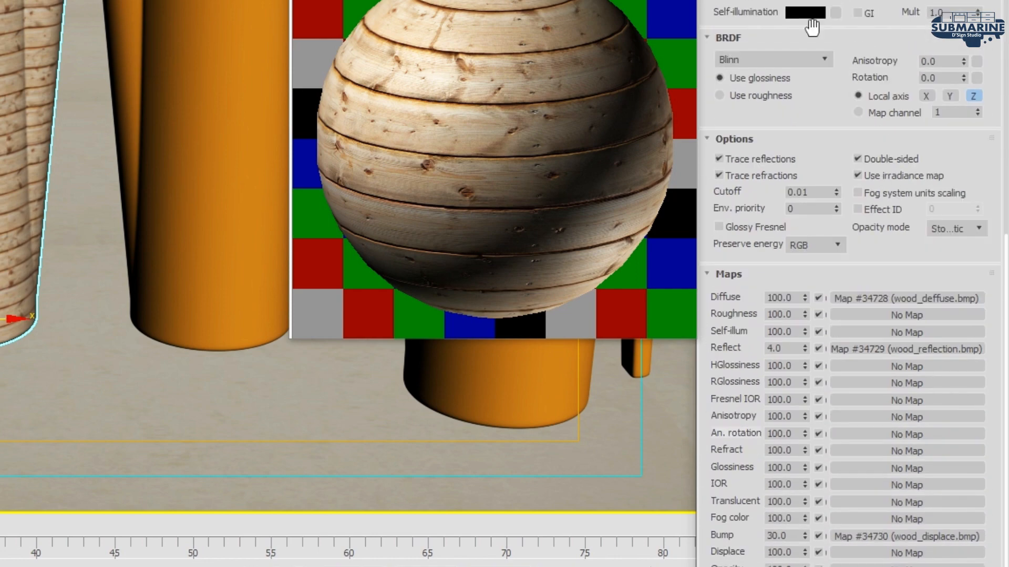
double_click(785, 535)
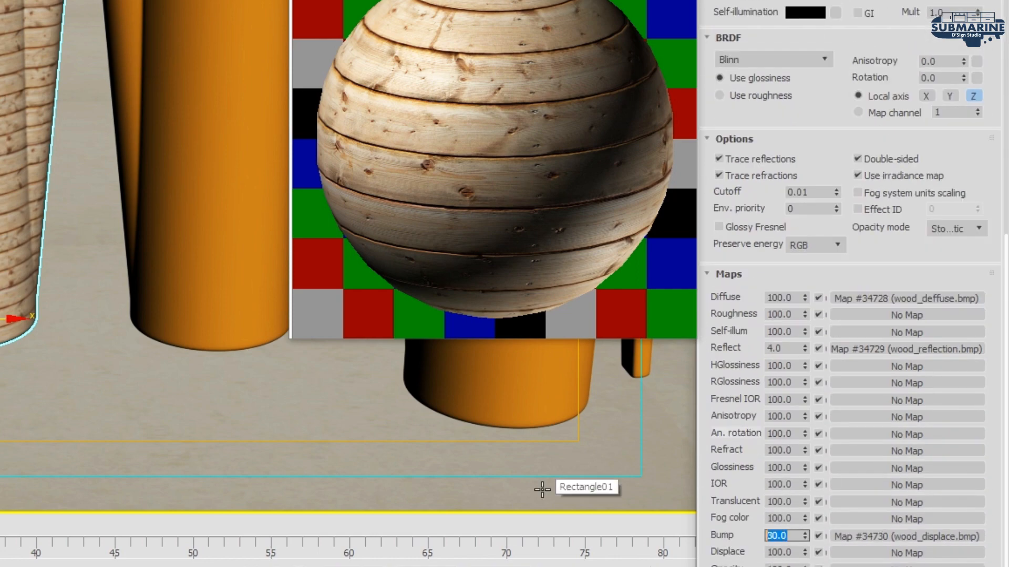
type("50")
key("Return")
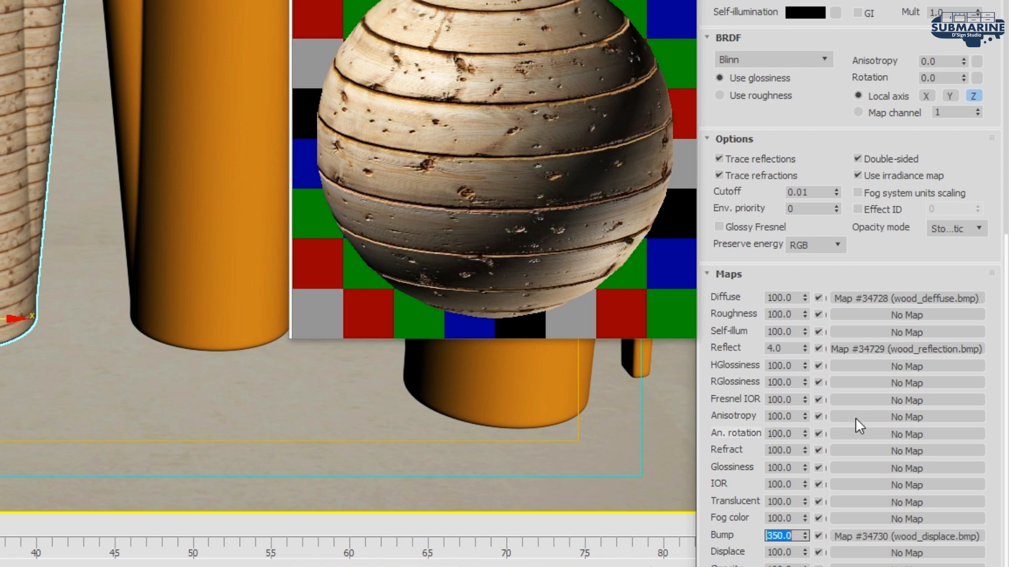
Duplicate the wood_displace bump map into the Displace slot using the Copy method, set the Displace amount to 5, and close the enlarged preview
left_click(934, 541)
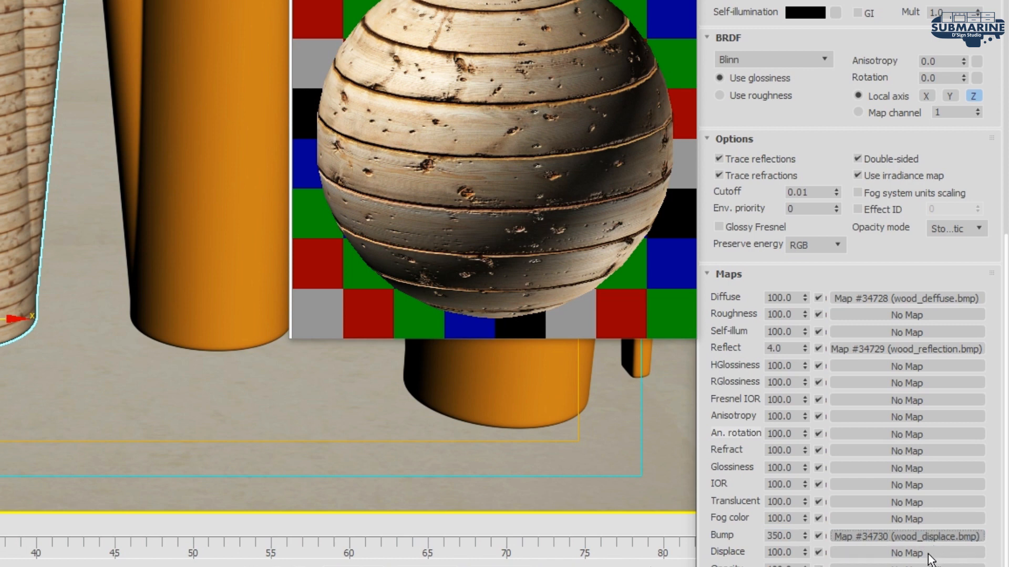
left_click_drag(928, 556, 929, 553)
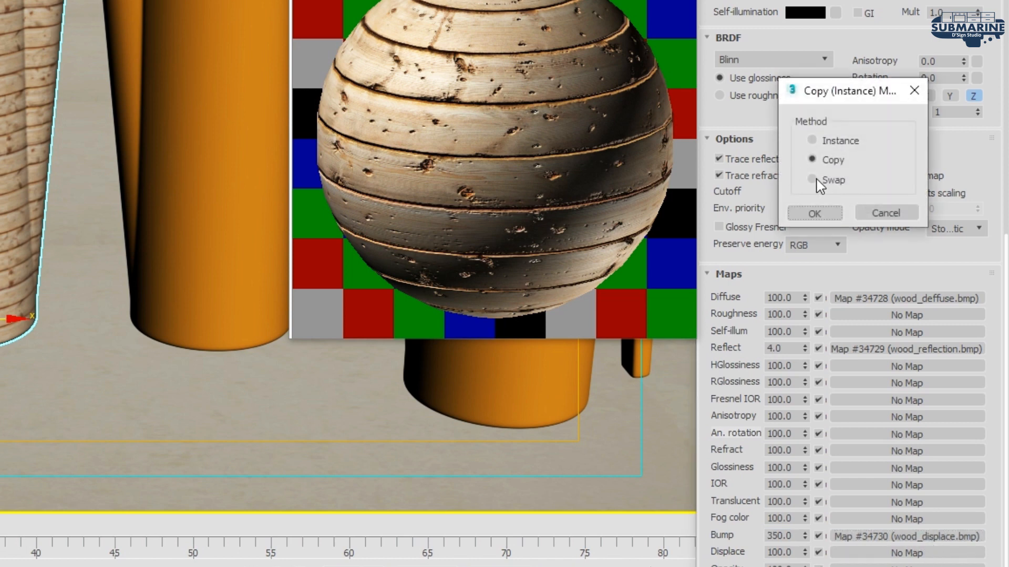
left_click(814, 212)
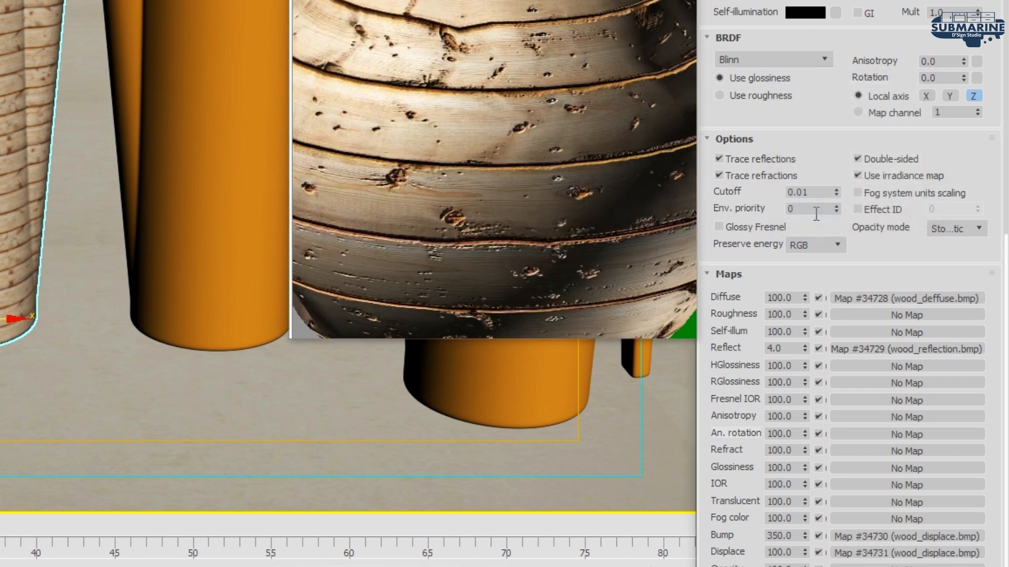
double_click(792, 552)
type("5")
key("Return")
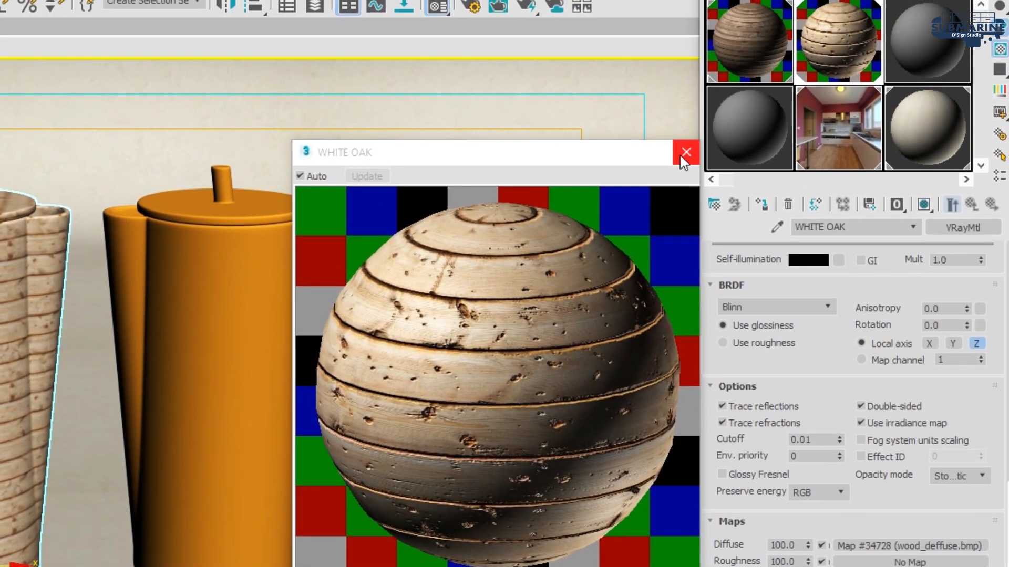
left_click(685, 154)
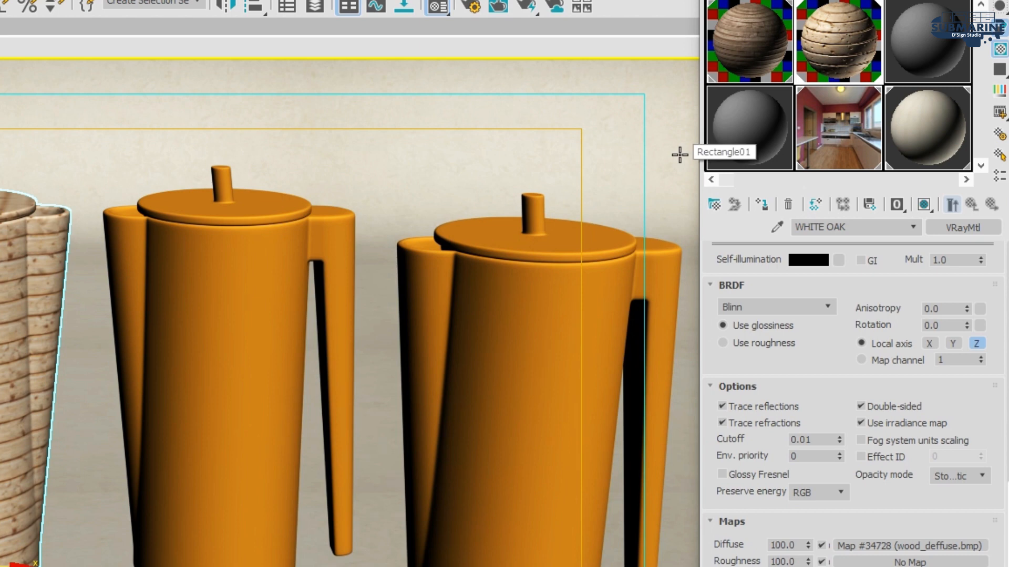
Select the third jug from the left, name the next empty material TIMBER WOOD, and preview its sample enlarged against the checkered background
left_click(257, 368)
left_click(928, 48)
left_click_drag(794, 228, 858, 221)
type("TIMBER WOOD")
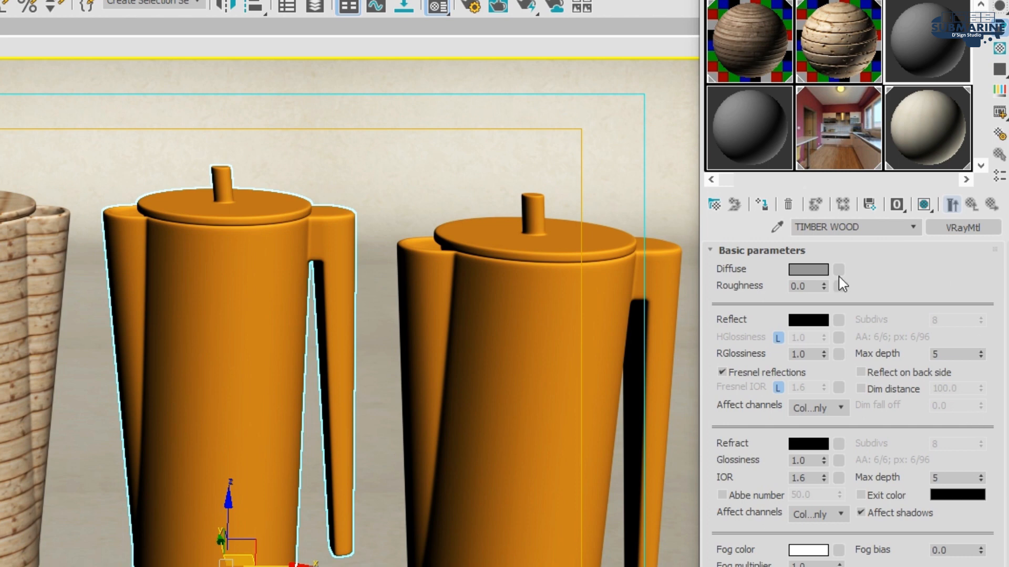
left_click(999, 48)
double_click(934, 42)
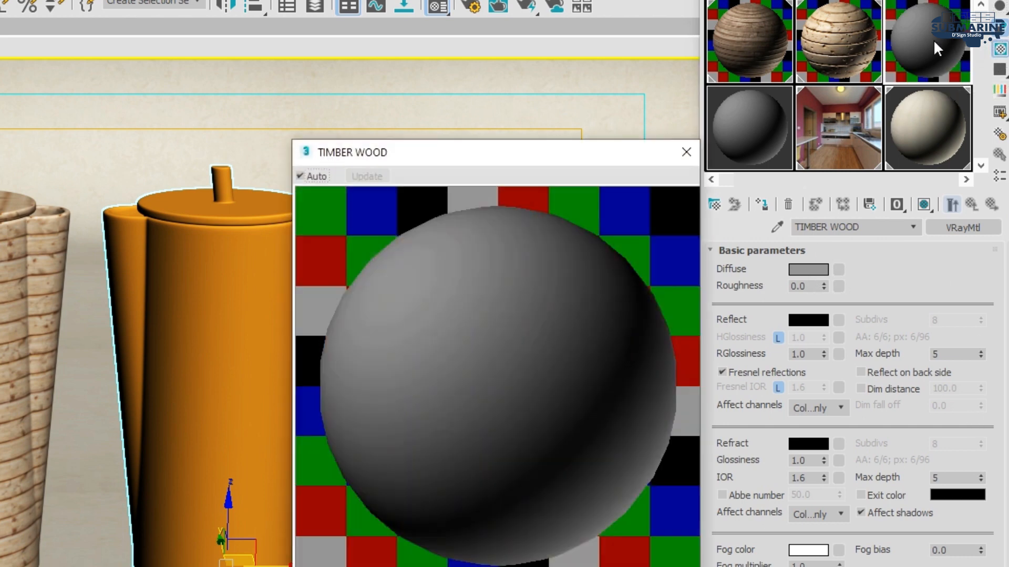
Load timber_object_deffuse from the TIMBER WOOD folder as the diffuse bitmap and assign the TIMBER WOOD material to the selected jug
left_click(839, 269)
double_click(360, 172)
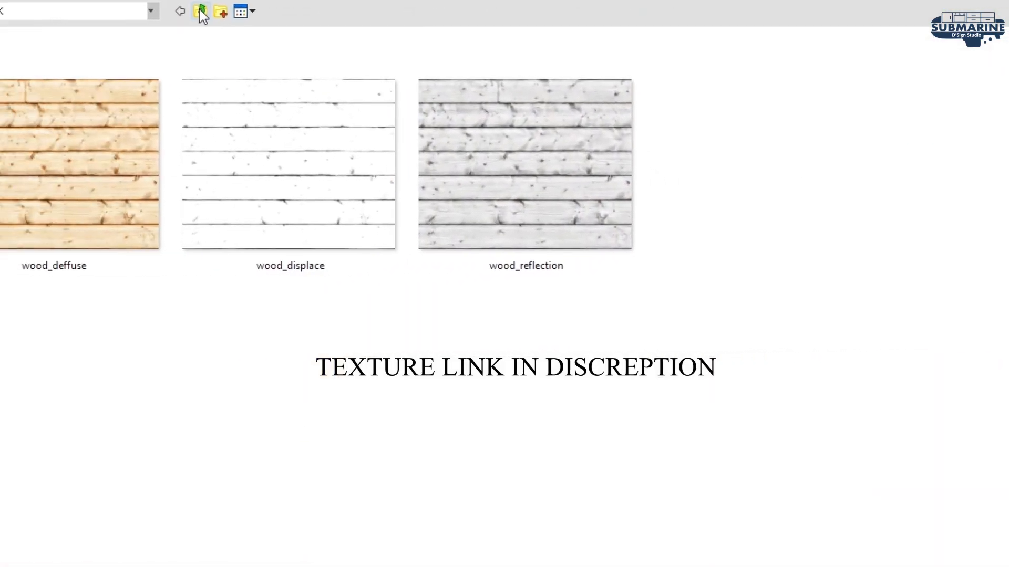
left_click(200, 10)
double_click(115, 69)
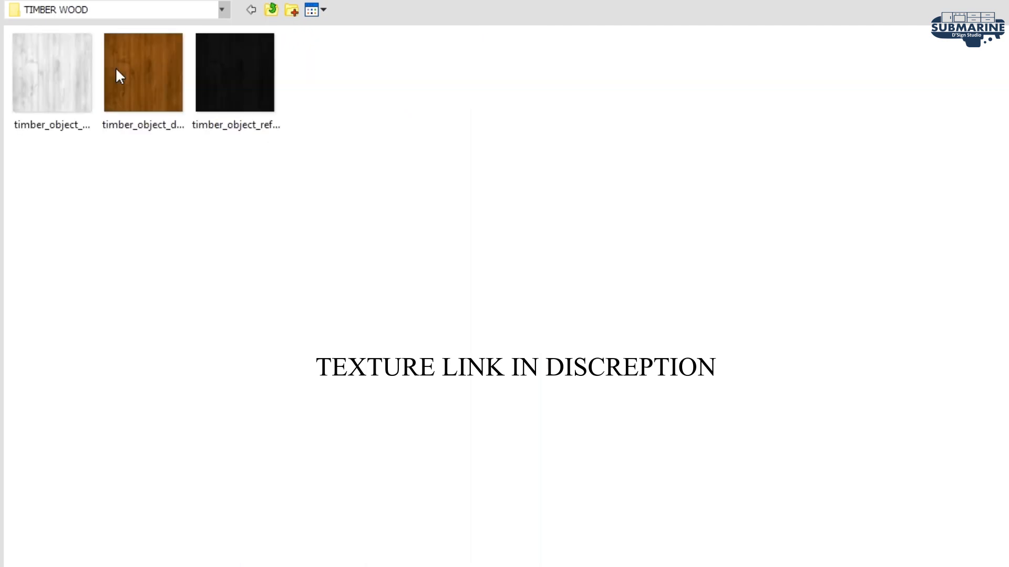
left_click(321, 10)
left_click(339, 32)
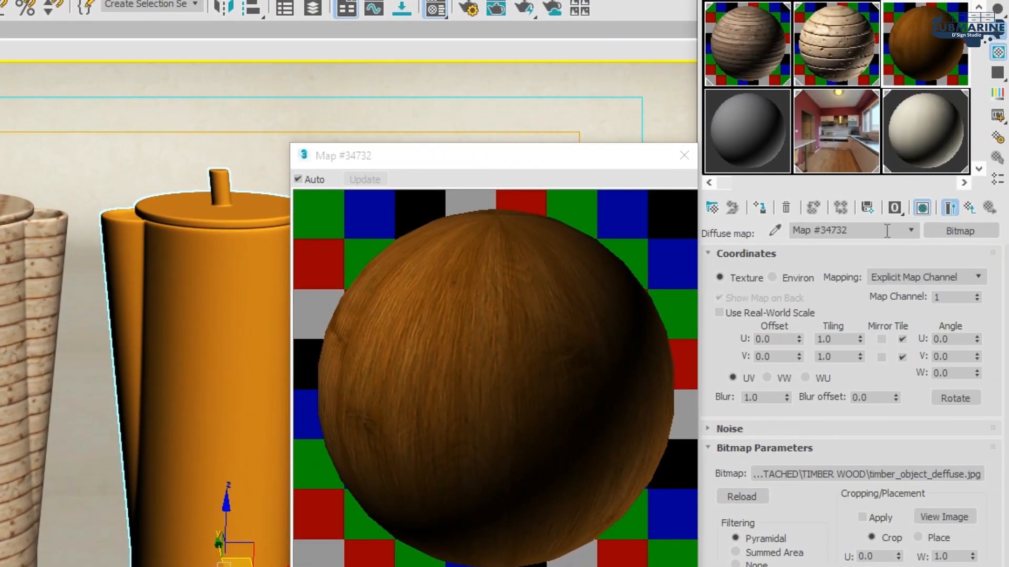
left_click(763, 210)
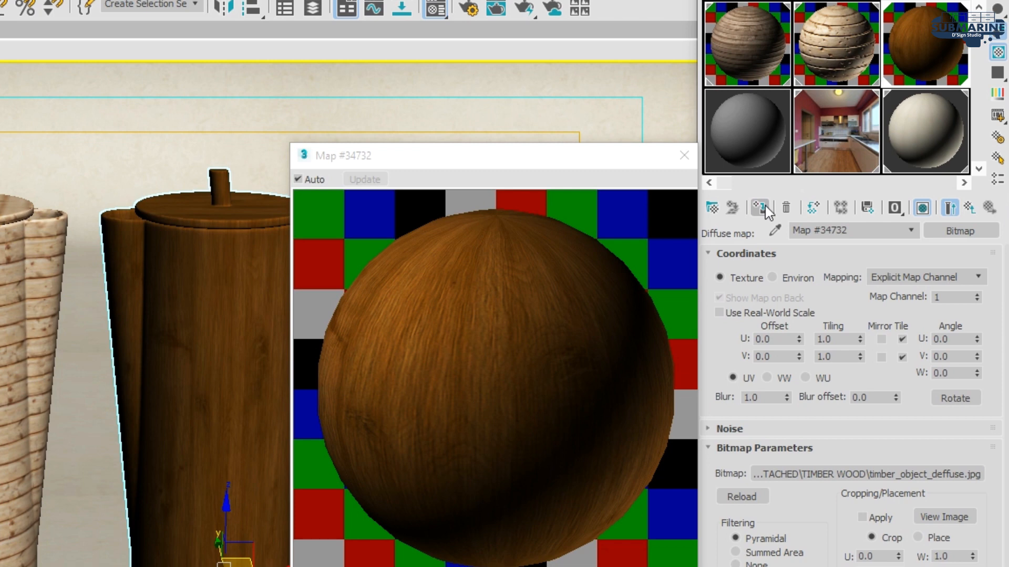
left_click(966, 211)
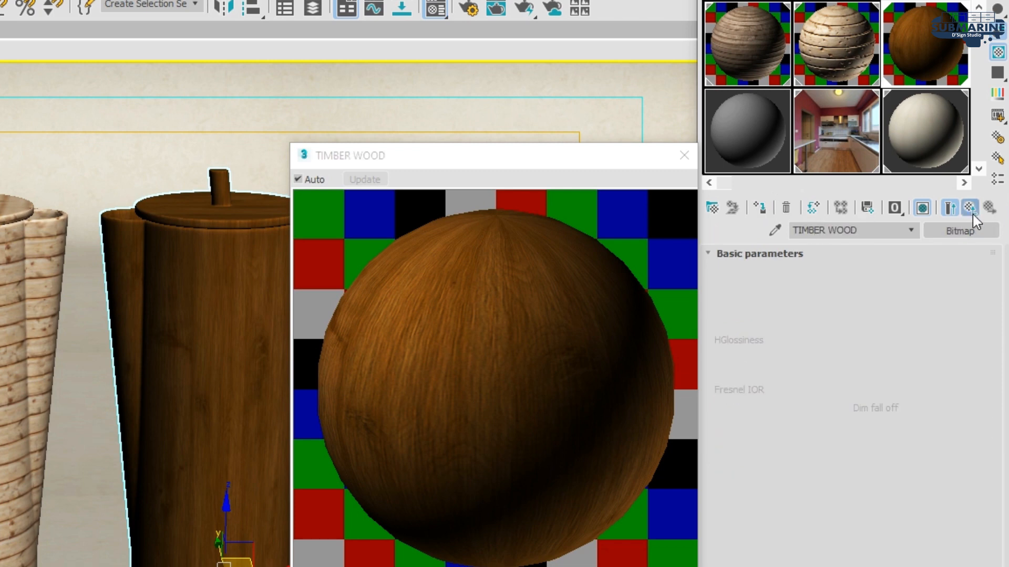
Set the TIMBER WOOD material's reflect color to RGB 40, 40, 40
left_click(804, 324)
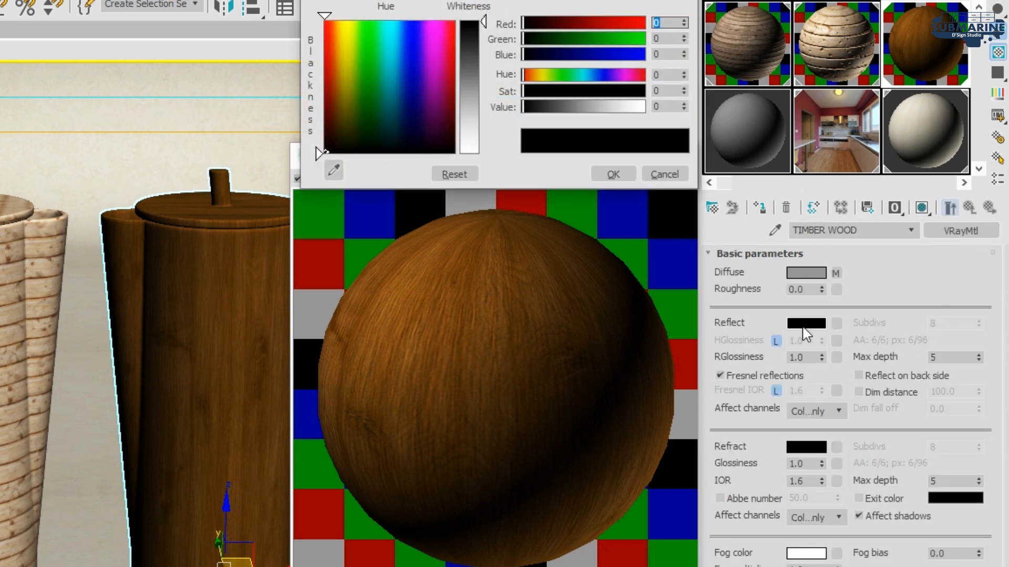
type("40")
key("Tab")
type("40")
key("Tab")
type("40")
key("Return")
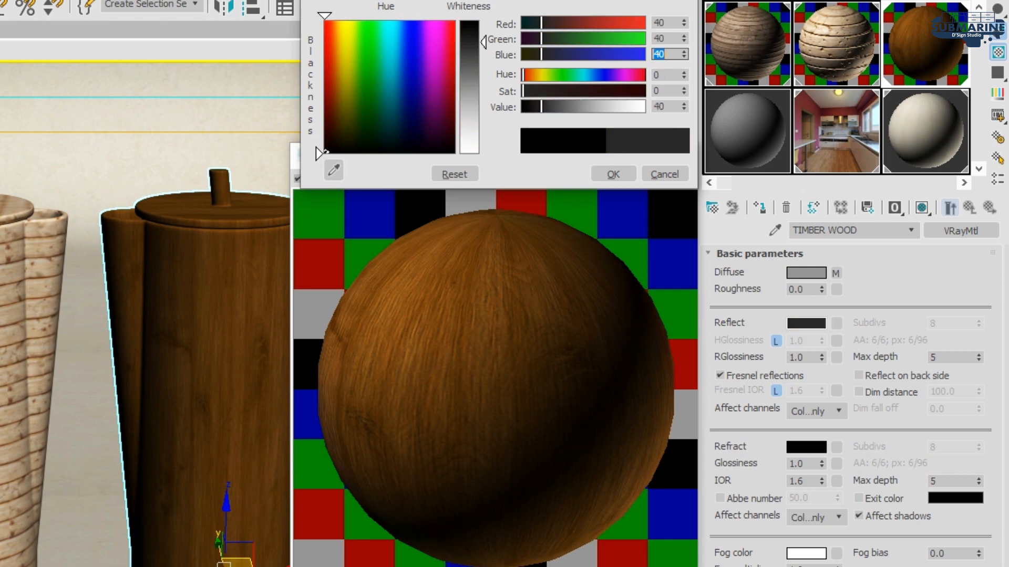
left_click(604, 173)
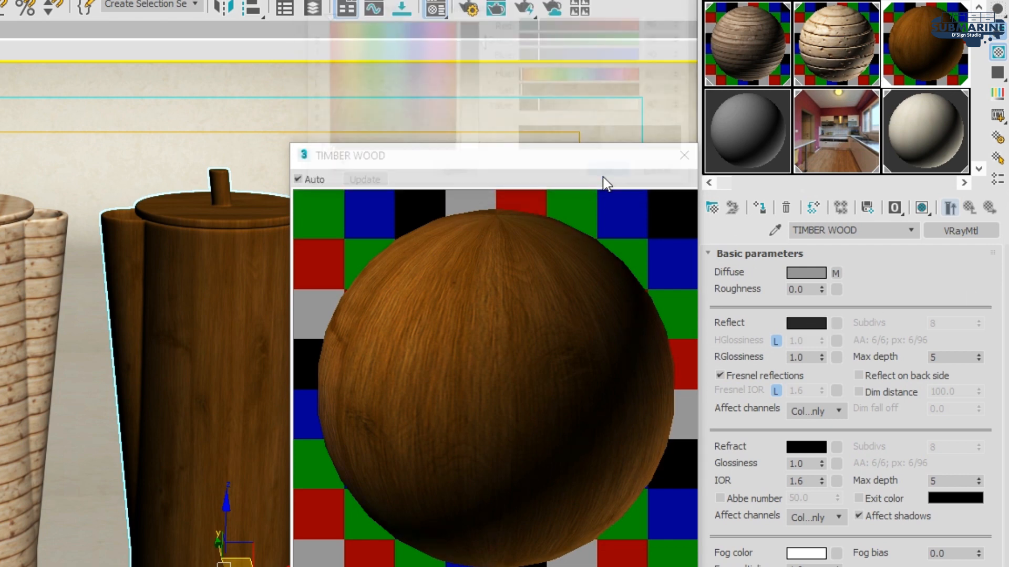
Load the timber_object_reflection image as a bitmap in TIMBER WOOD's reflect slot and set RGlossiness to 0.7
left_click(835, 322)
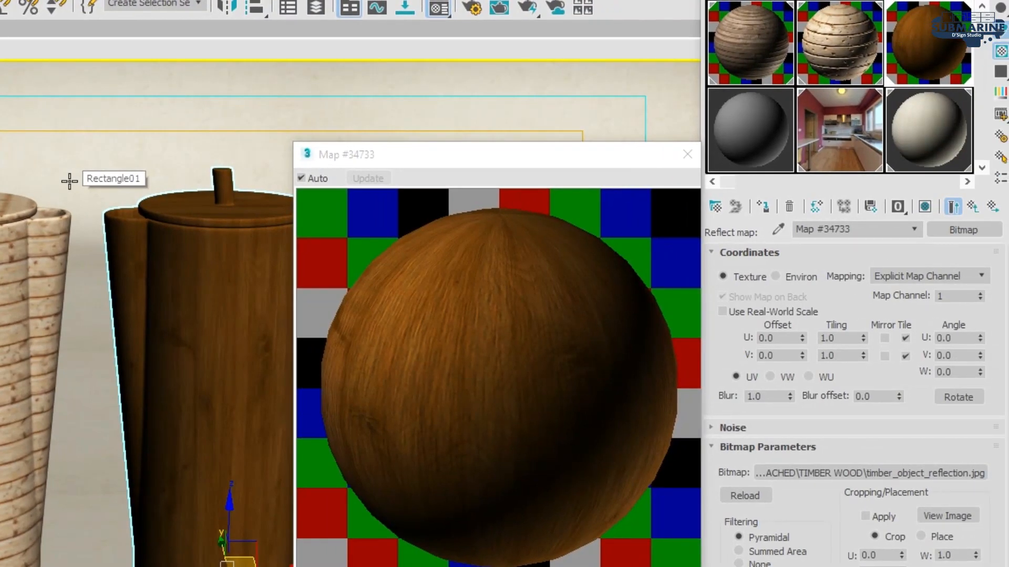
left_click(972, 206)
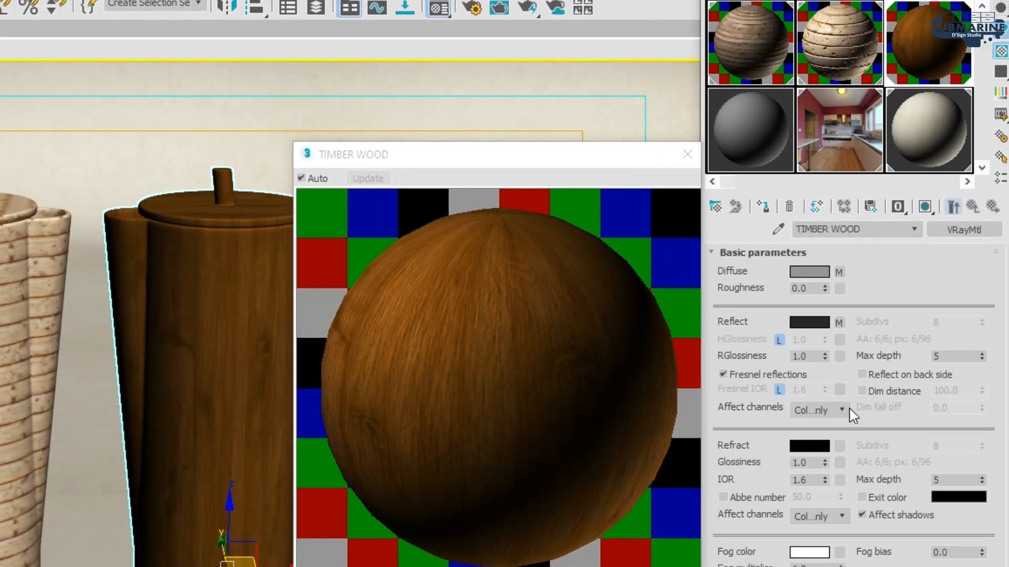
double_click(809, 357)
type(".7")
key("Return")
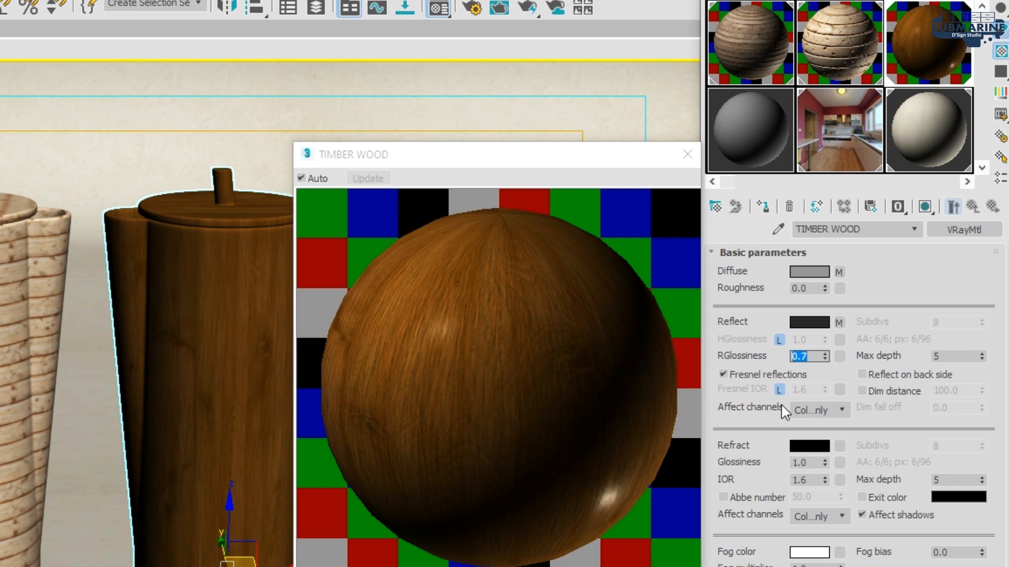
Turn off Fresnel reflections and Affect shadows for TIMBER WOOD and switch its BRDF to Blinn
left_click(760, 375)
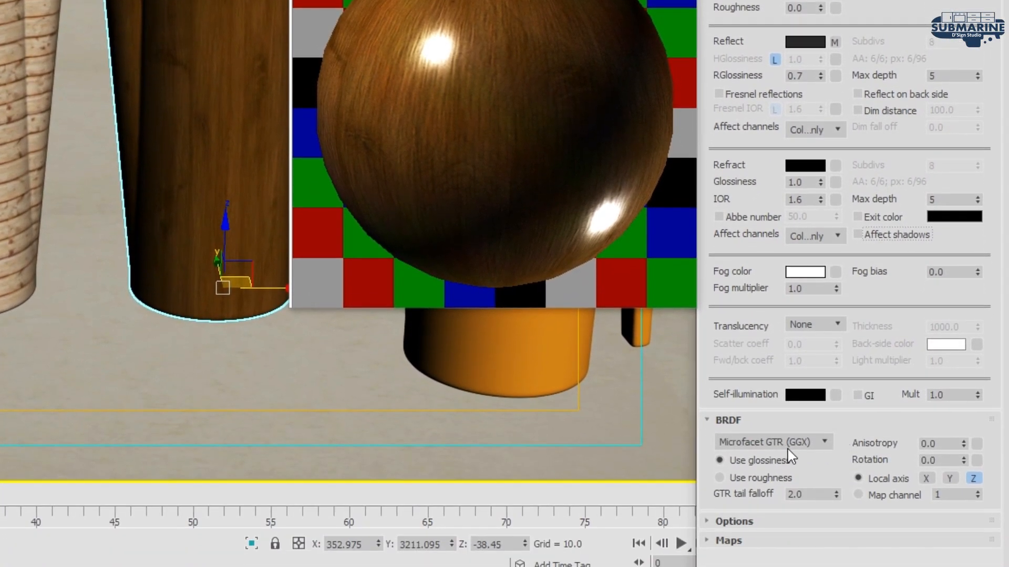
left_click(787, 448)
left_click(761, 465)
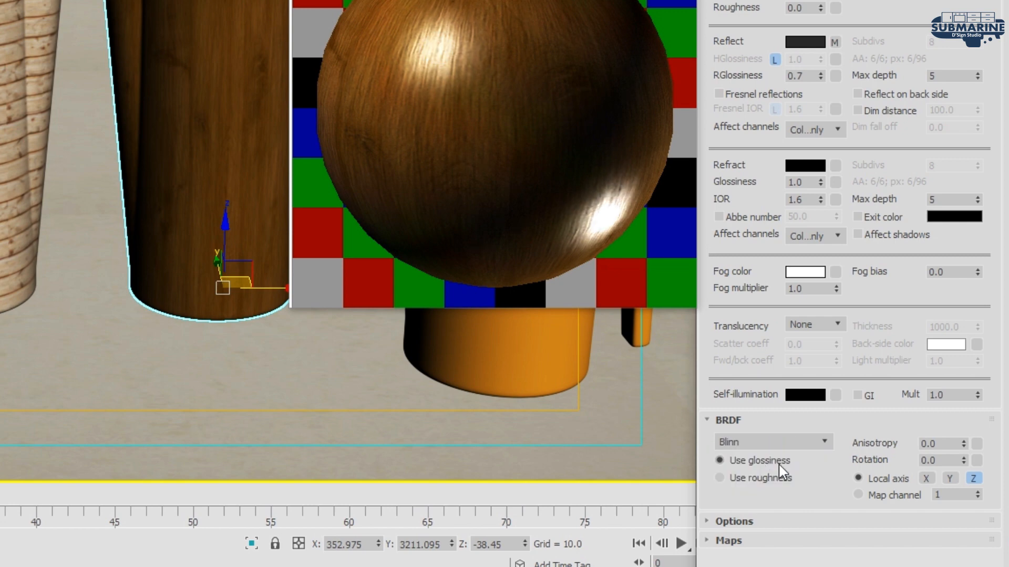
Set TIMBER WOOD's Cutoff to 0.01 and turn off Fog system units scaling and Glossy Fresnel
left_click(766, 521)
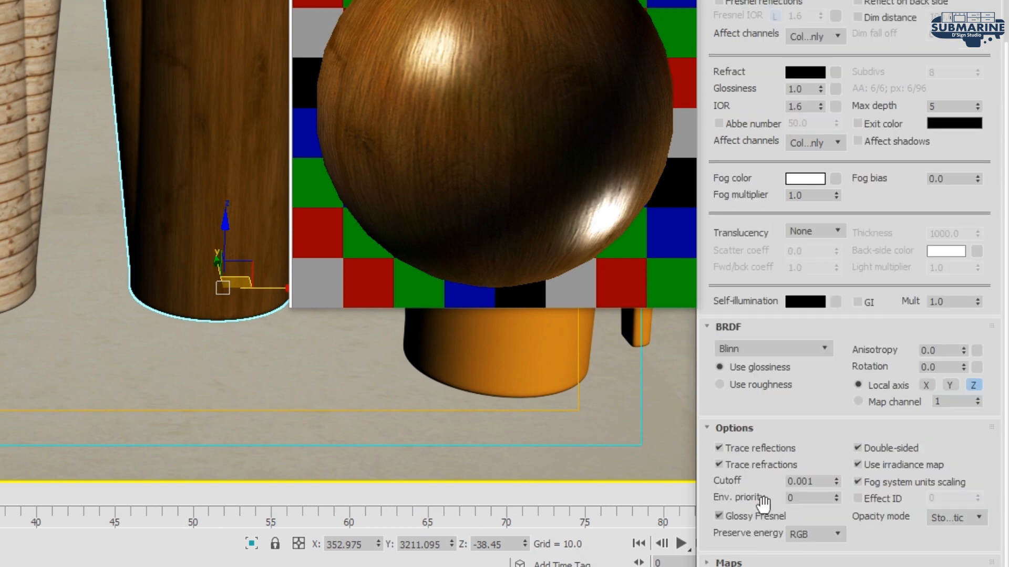
double_click(812, 482)
type("0.01")
left_click(884, 489)
left_click(782, 519)
Load the timber_object_bump image as a bitmap in TIMBER WOOD's Bump map slot
scroll(729, 559, "down", 5)
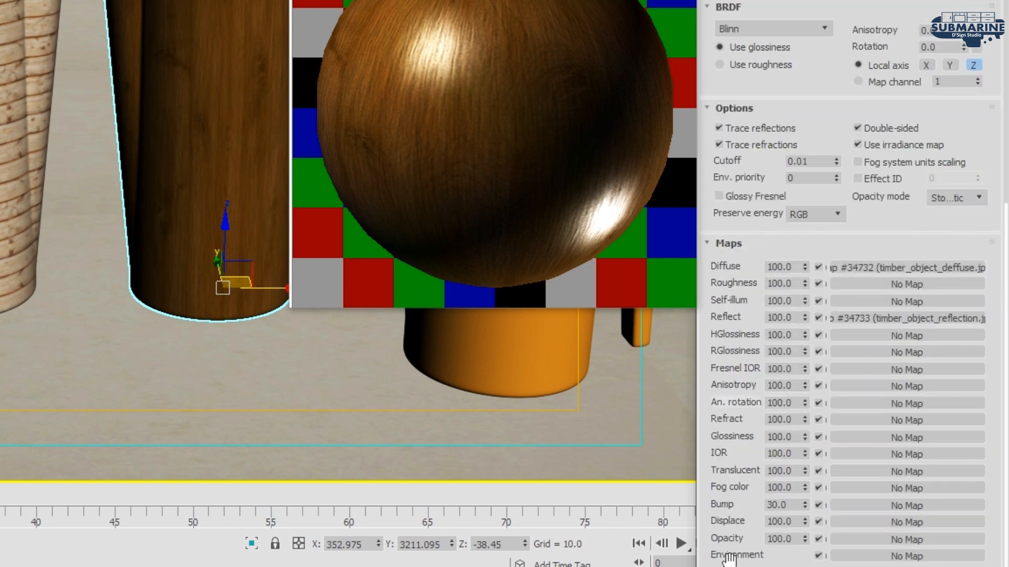
left_click(842, 505)
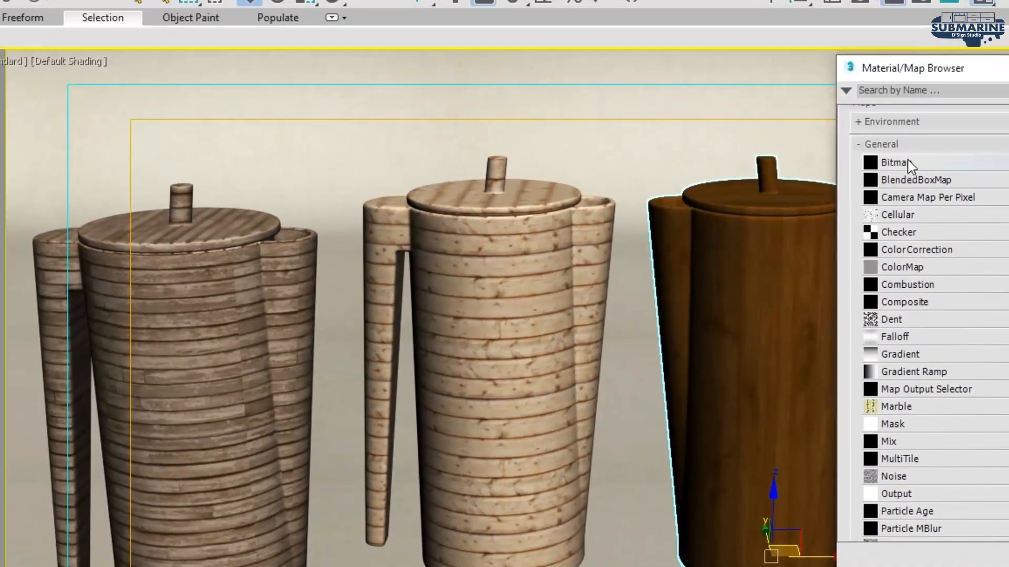
double_click(908, 163)
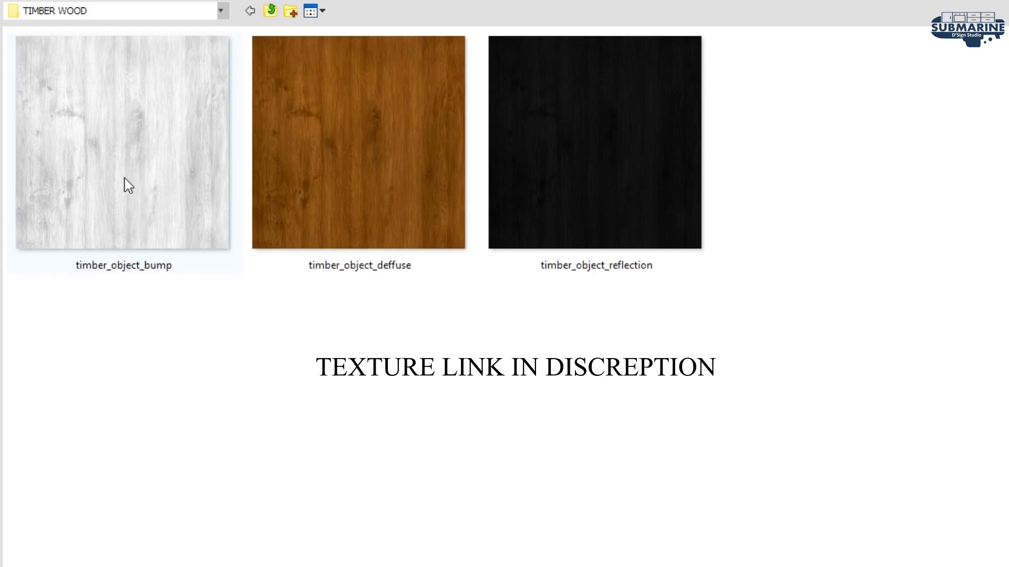
left_click(133, 161)
double_click(152, 152)
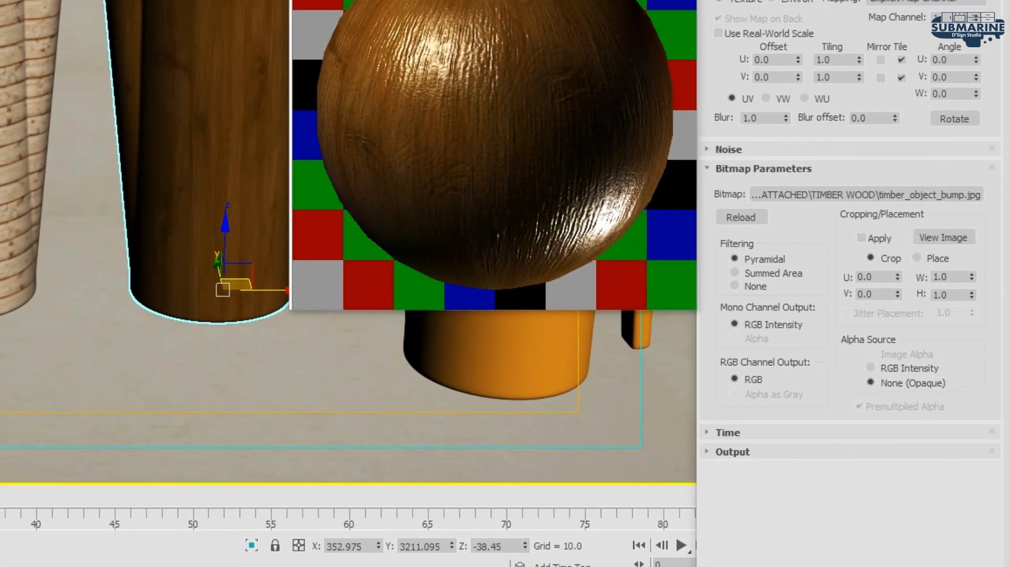
left_click(935, 1)
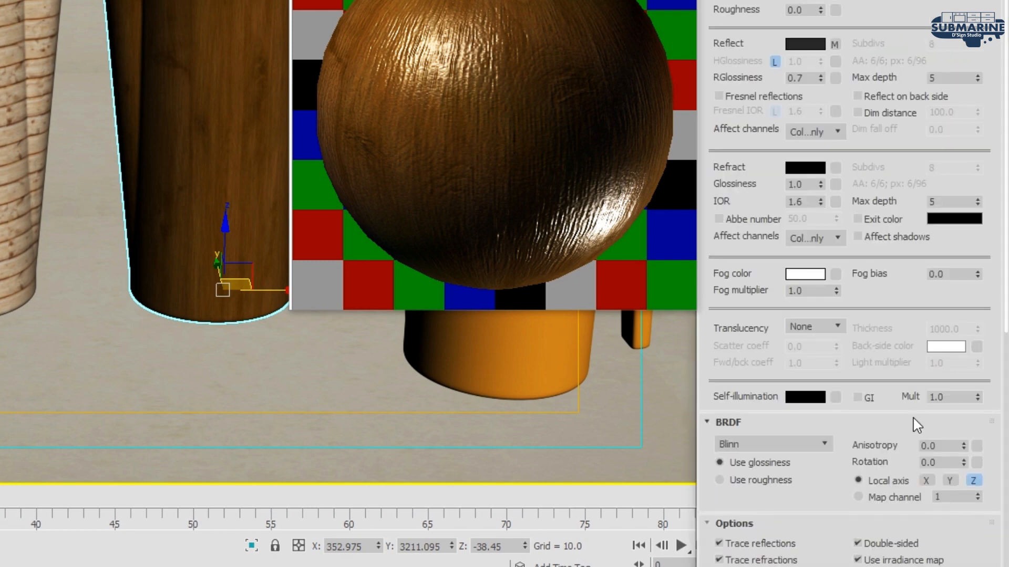
Set TIMBER WOOD's bump amount to 25 and close its enlarged preview
left_click_drag(805, 506, 788, 20)
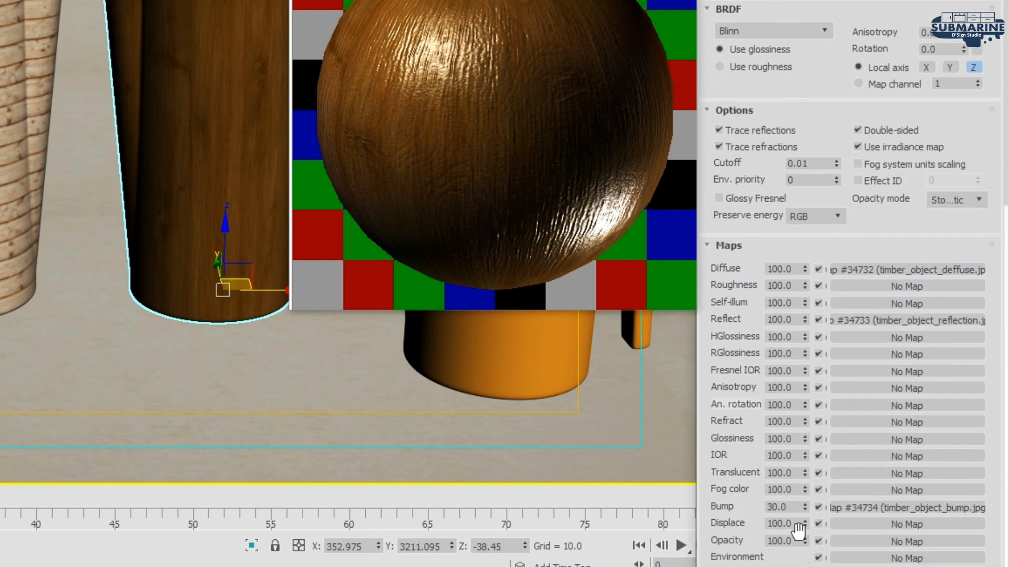
double_click(780, 507)
type("25")
key("Return")
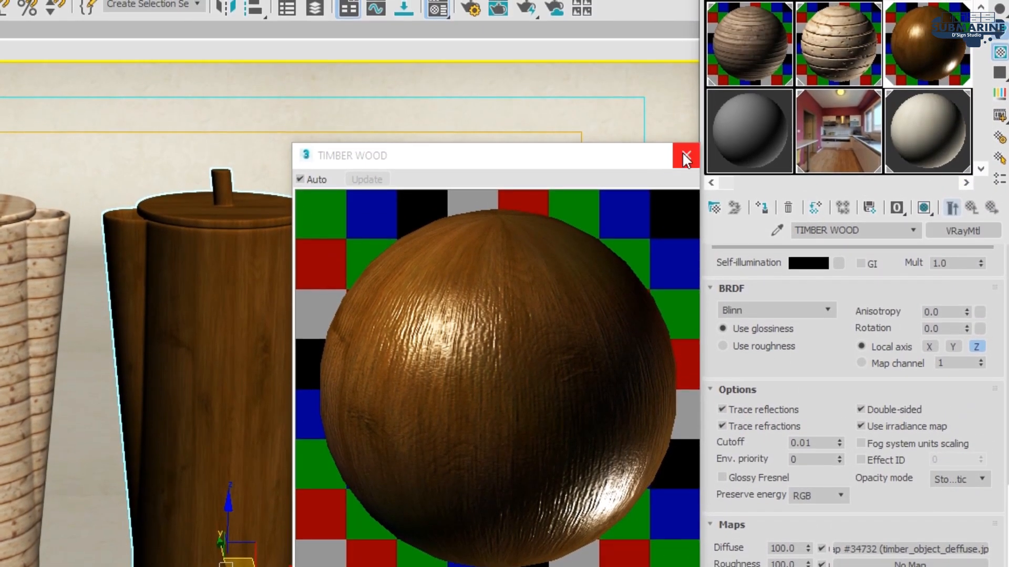
left_click(683, 153)
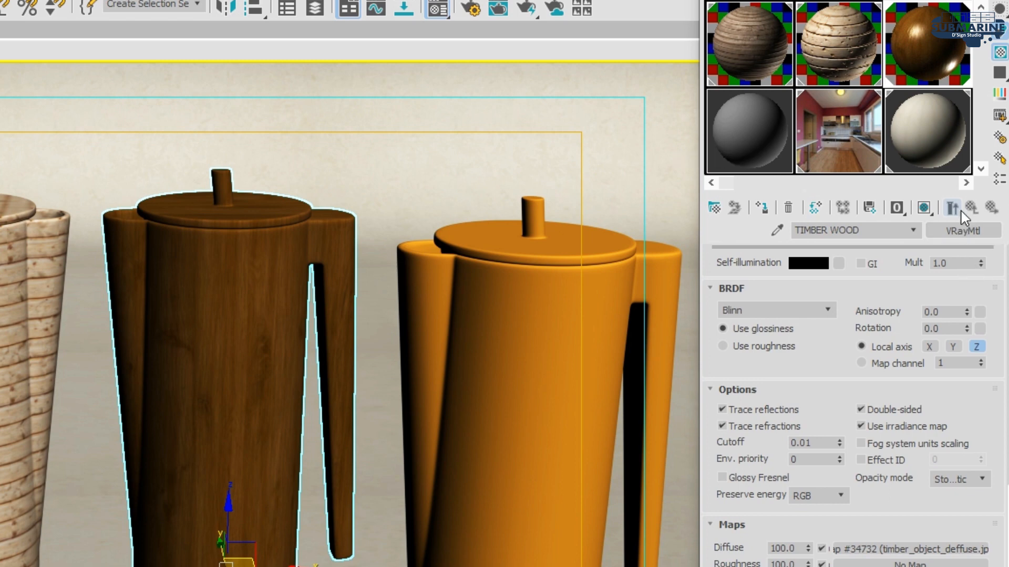
Select the unused gray VRayMtl sample slot and name the material TIMBER FLOOR
left_click(965, 183)
left_click(887, 113)
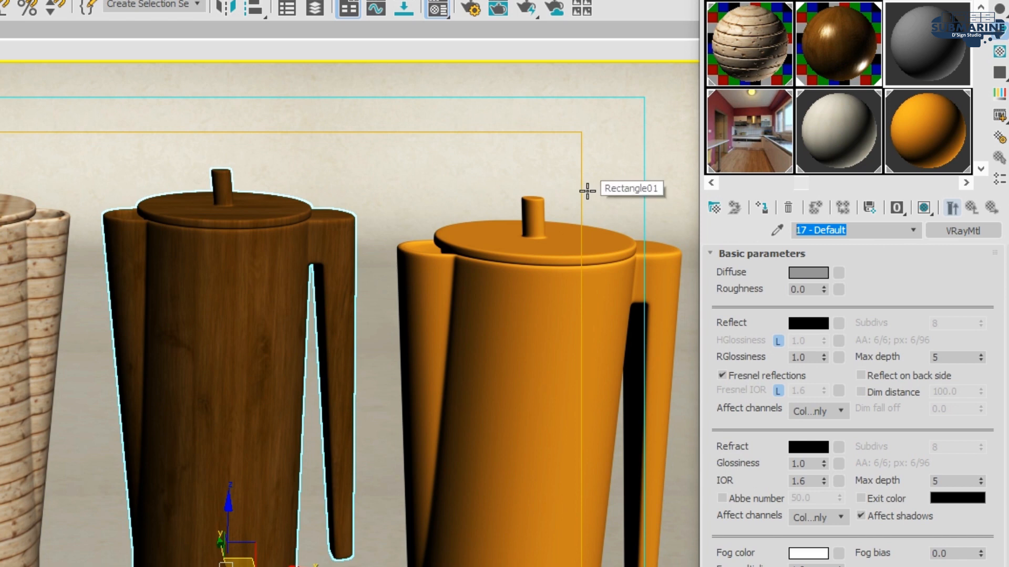
type("TIMBER FLOOR")
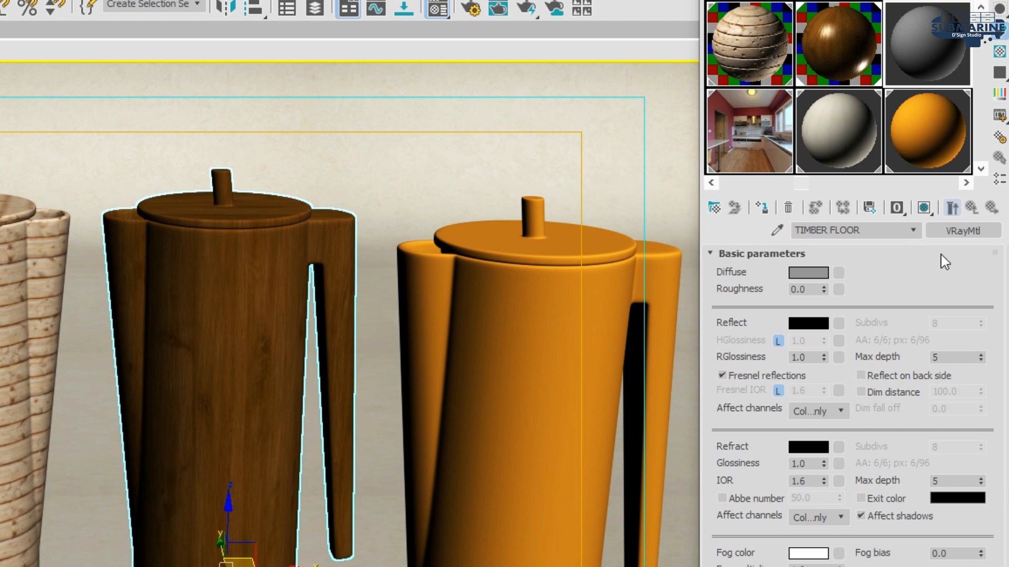
Load floor_deffuse from the TIMBER FLOOR folder as the bitmap for TIMBER FLOOR's diffuse color
left_click(838, 273)
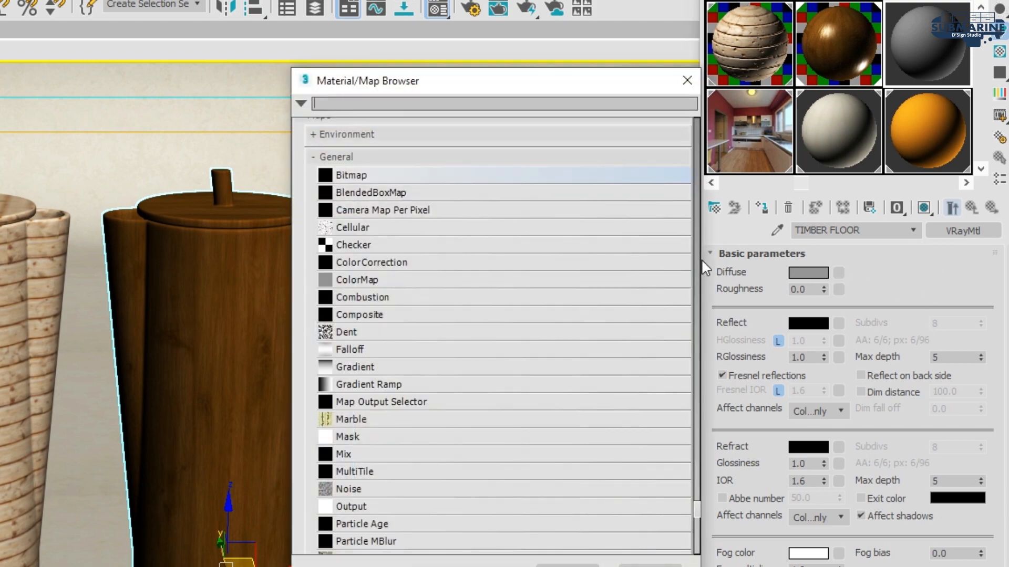
double_click(368, 176)
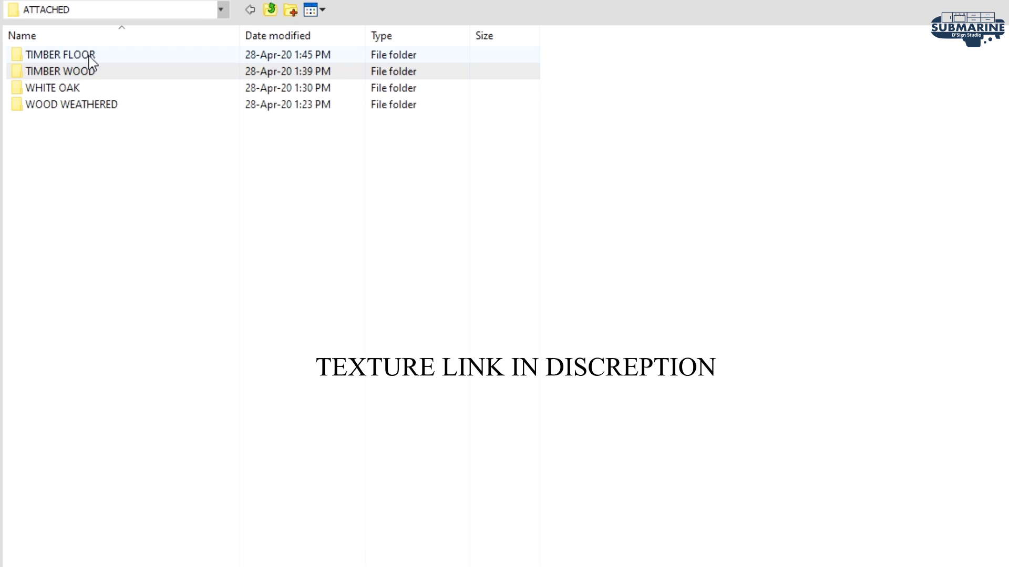
double_click(60, 55)
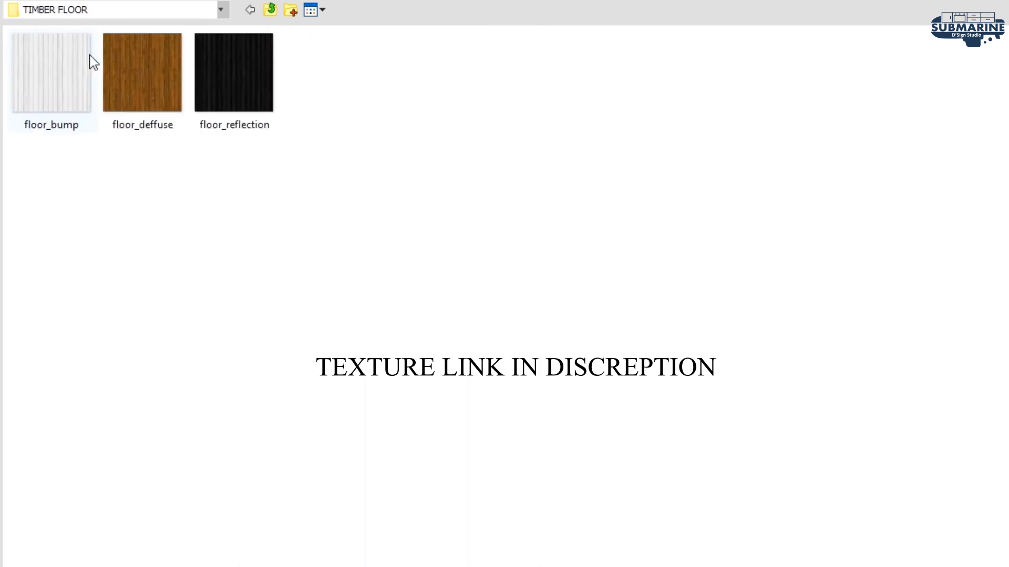
left_click(316, 11)
left_click(336, 33)
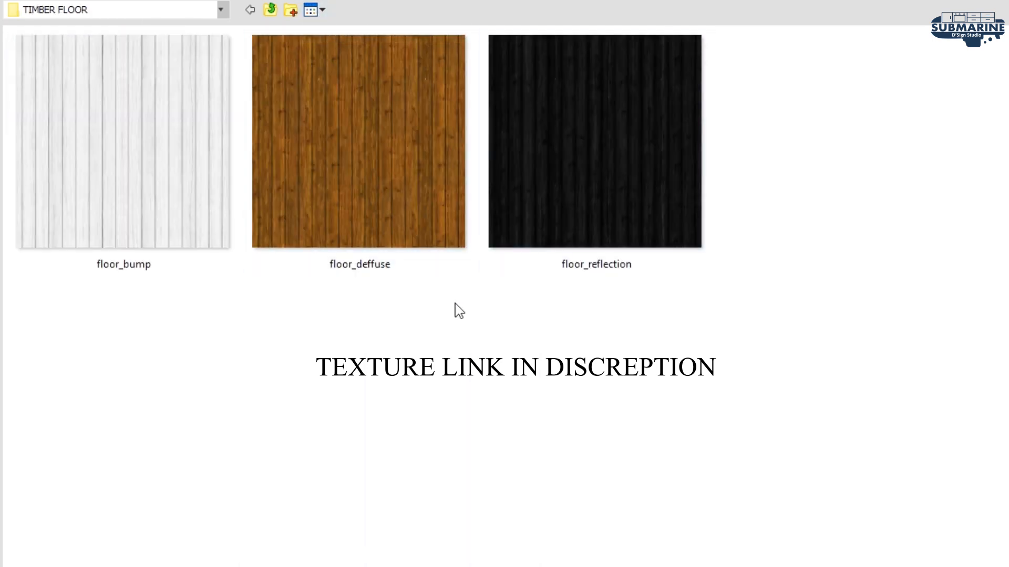
left_click(403, 137)
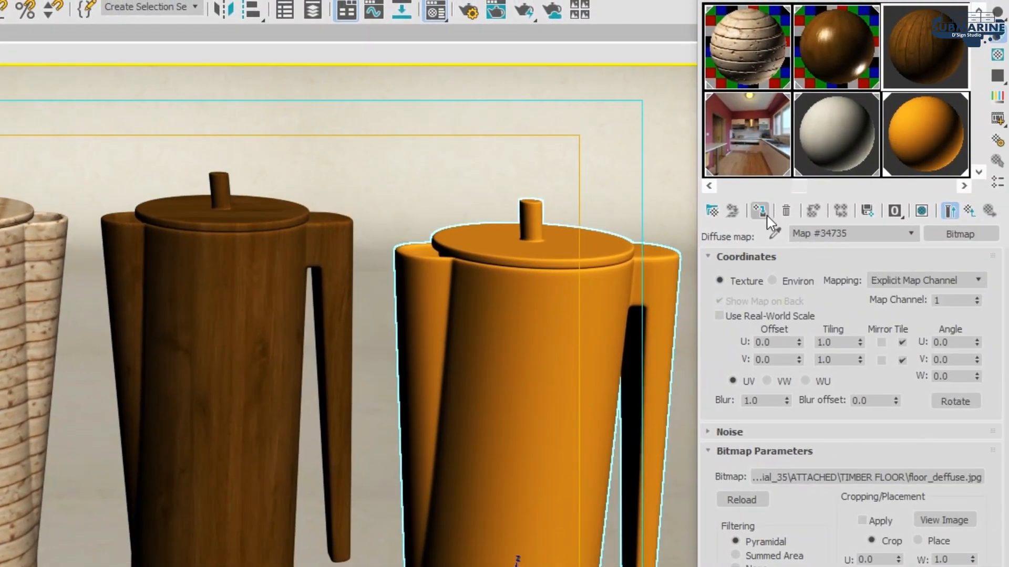
Assign TIMBER FLOOR to the selected orange jug, show its map in the viewport, and enlarge its preview with a checkered background
left_click(760, 212)
left_click(921, 210)
double_click(960, 78)
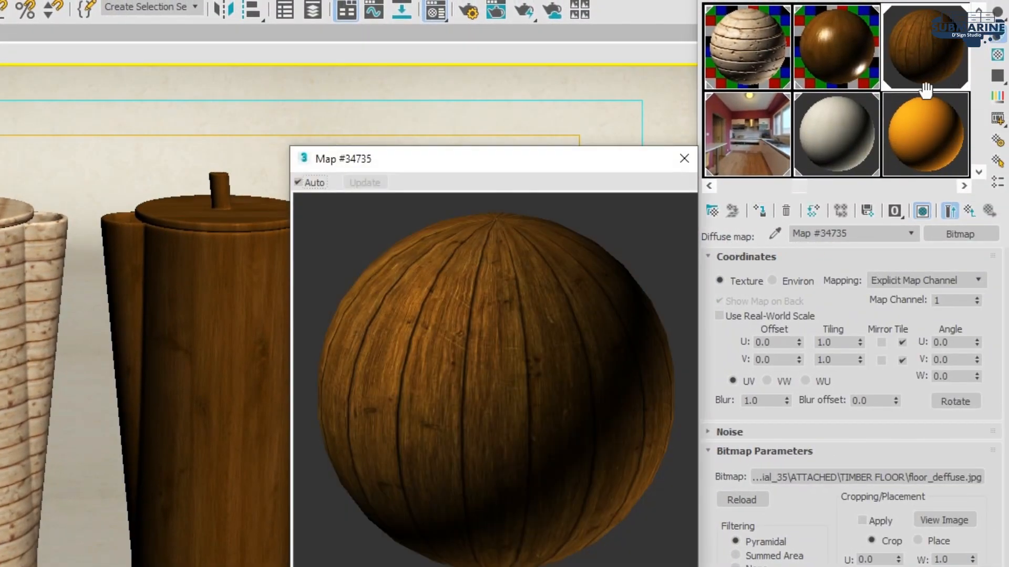
left_click(997, 55)
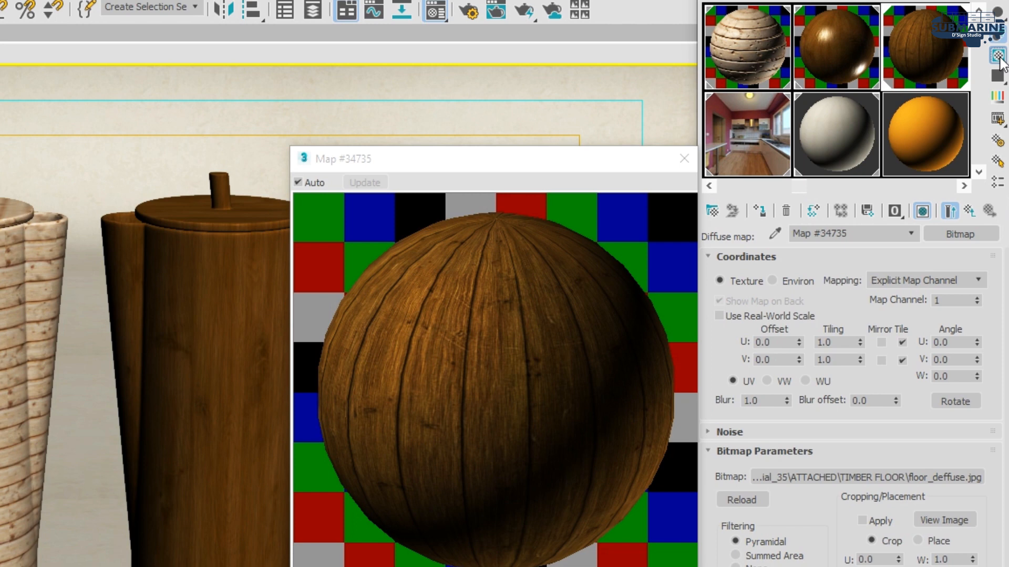
left_click(969, 212)
Set TIMBER FLOOR's reflect color to RGB 20, 20, 20
left_click(806, 326)
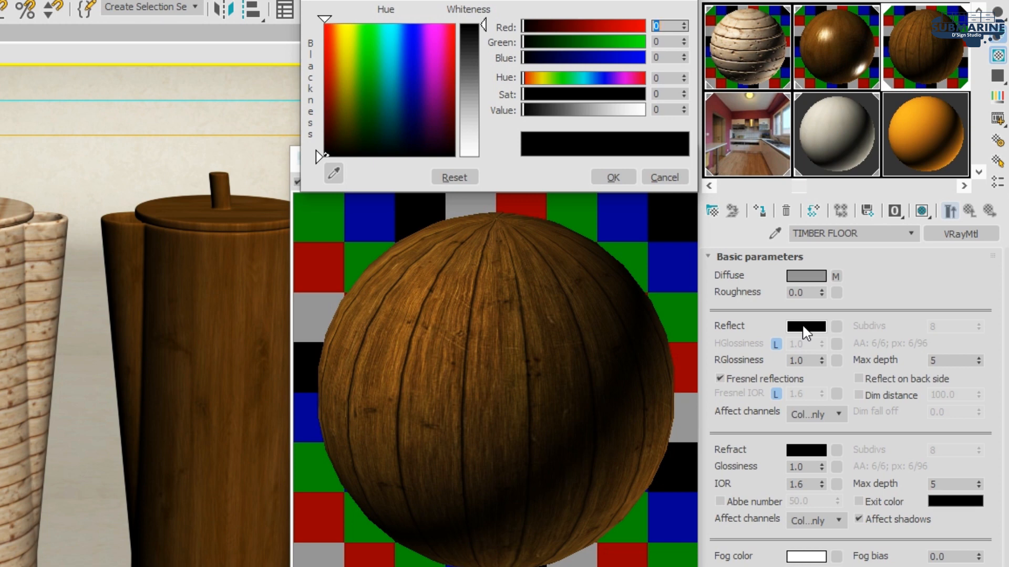
key("Tab")
type("20")
key("Tab")
type("20")
key("Return")
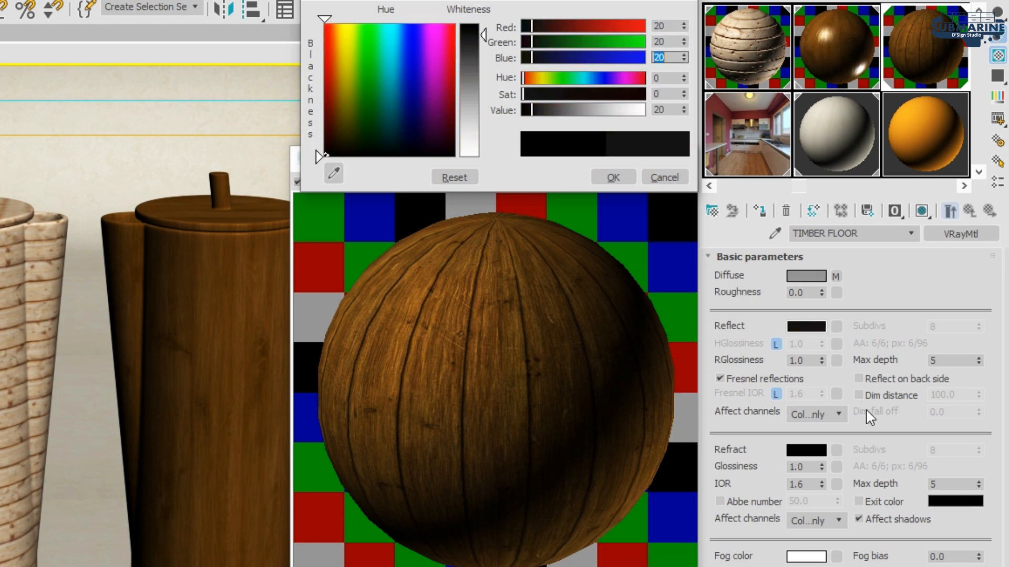
left_click(613, 176)
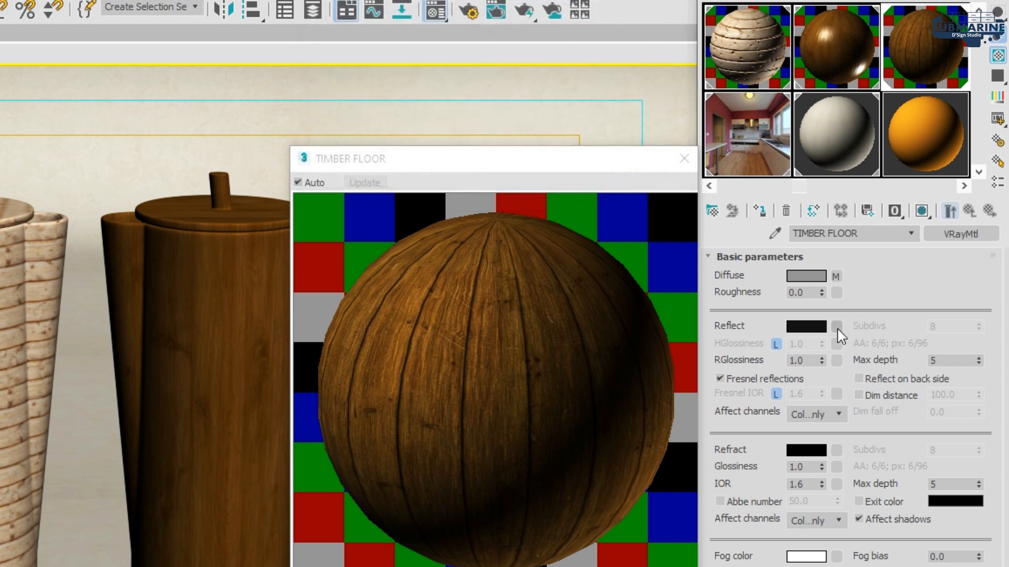
left_click(811, 330)
left_click(665, 176)
Load the floor_reflection image as a bitmap in TIMBER FLOOR's reflect slot and set RGlossiness to 0.7
left_click(835, 326)
double_click(380, 185)
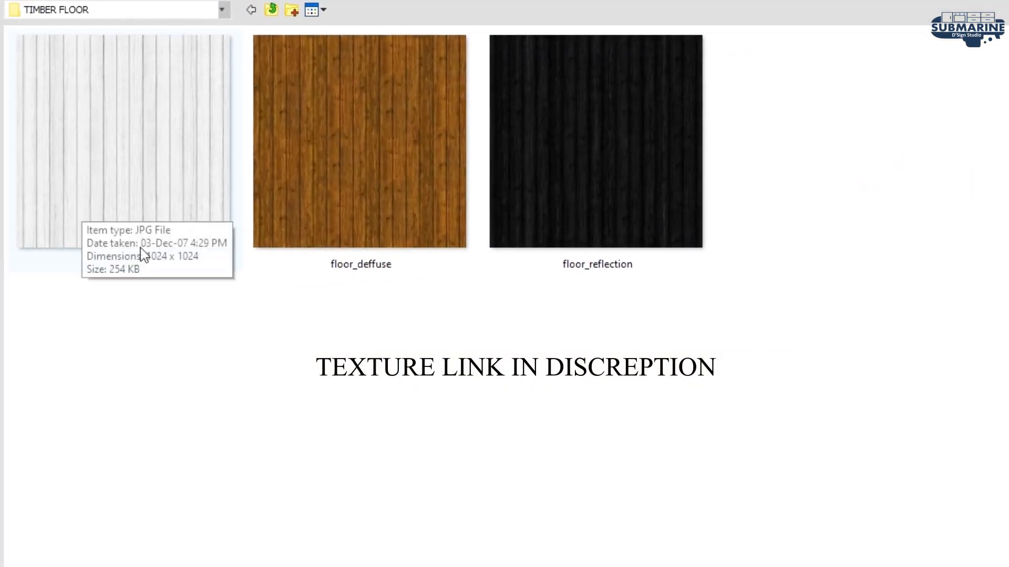
double_click(572, 190)
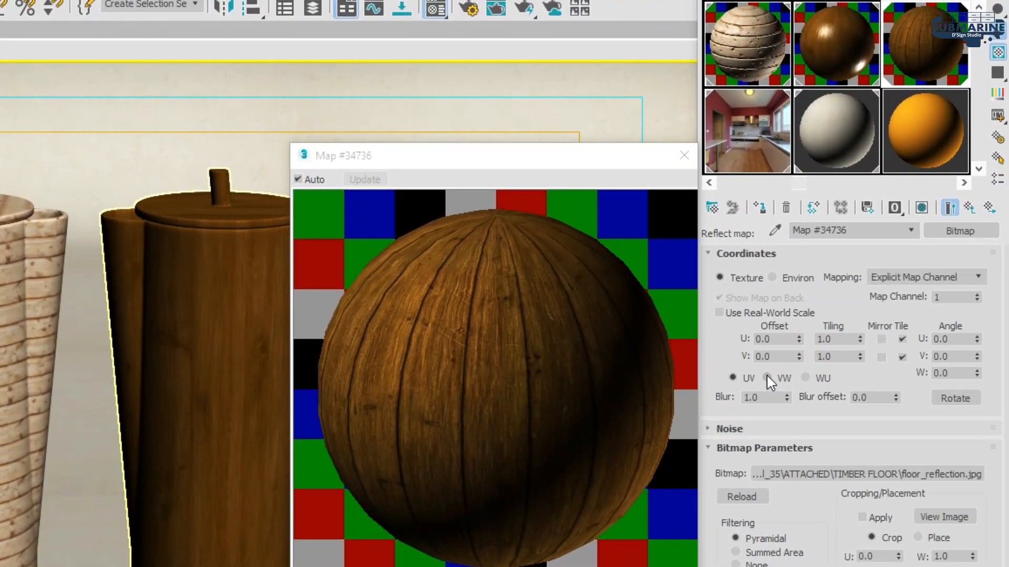
left_click(969, 207)
double_click(814, 358)
type(".7")
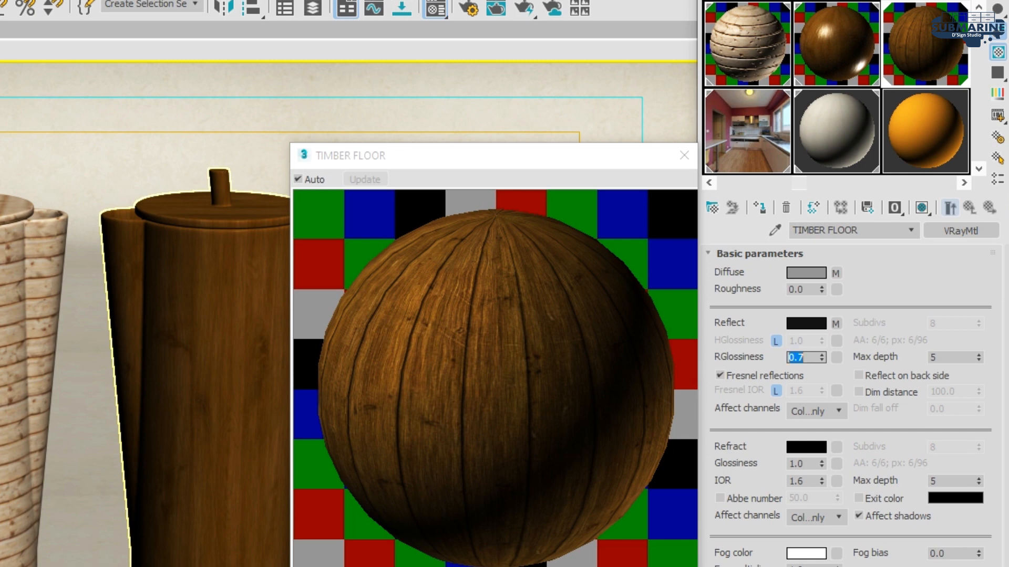
key("Return")
Turn off Fresnel reflections and Affect shadows for TIMBER FLOOR and switch its BRDF to Blinn
left_click(774, 374)
left_click(878, 516)
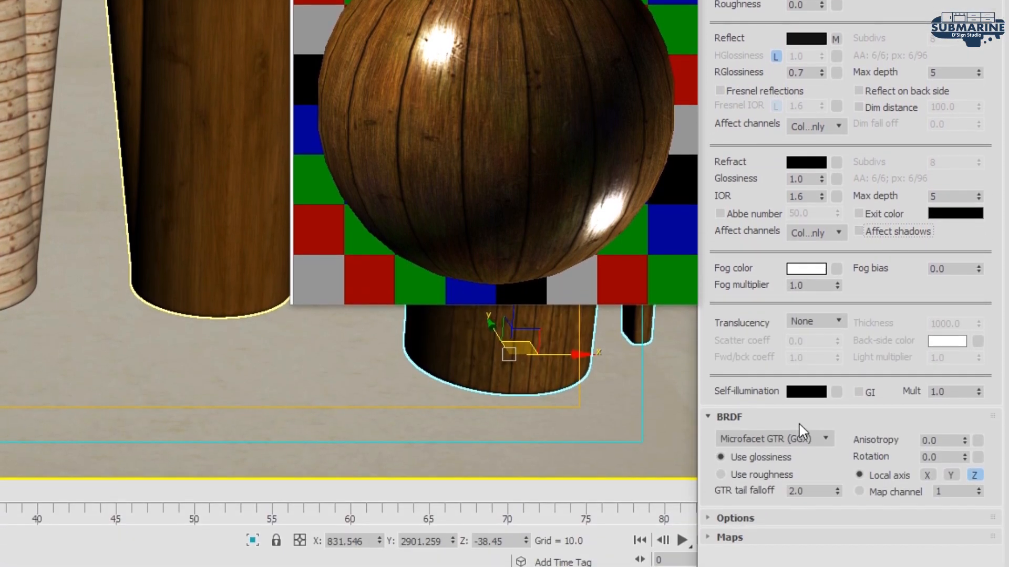
left_click(782, 438)
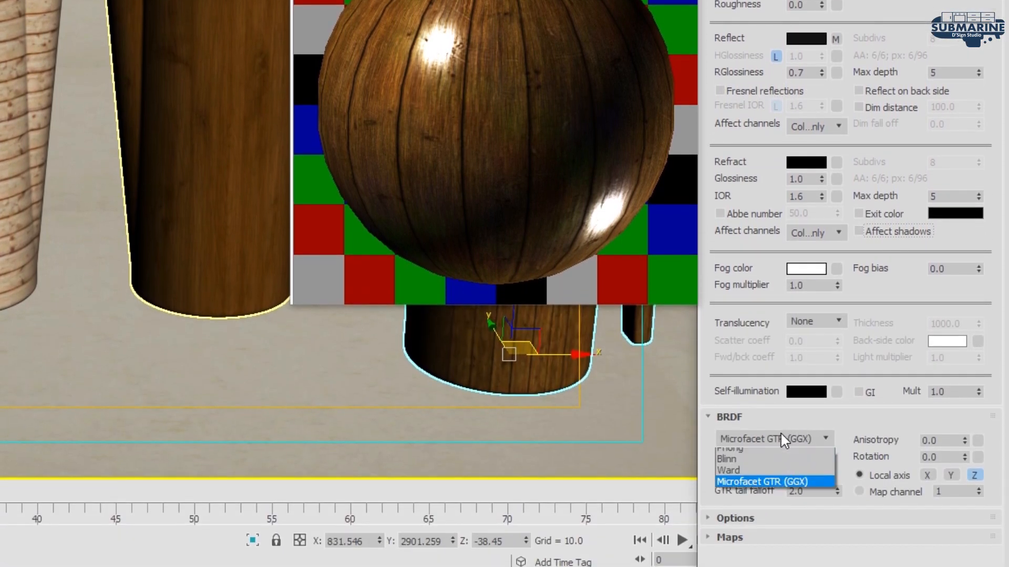
left_click(754, 466)
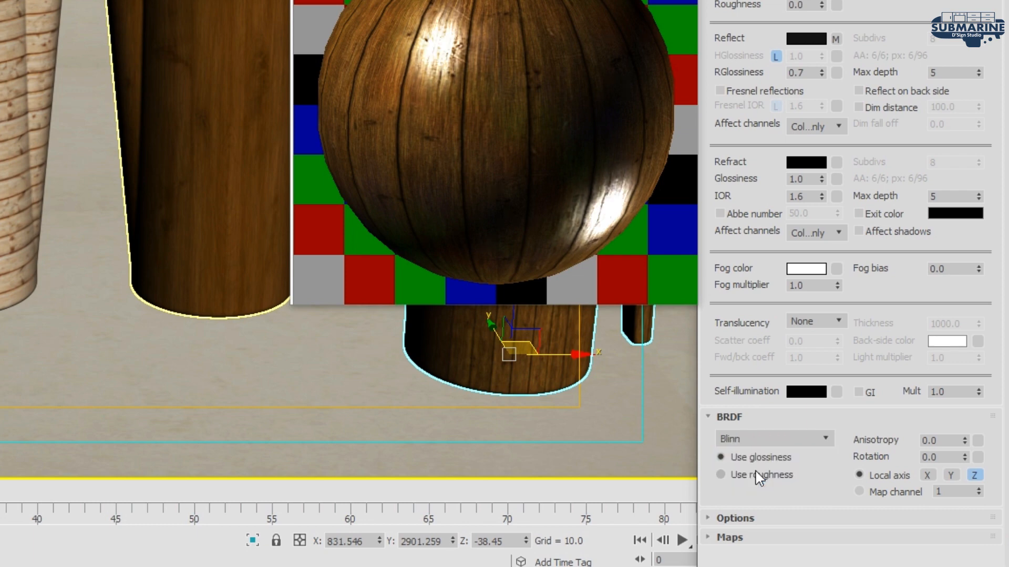
Set TIMBER FLOOR's Cutoff to 0.01 and disable Fog system units scaling and Glossy Fresnel
left_click(735, 519)
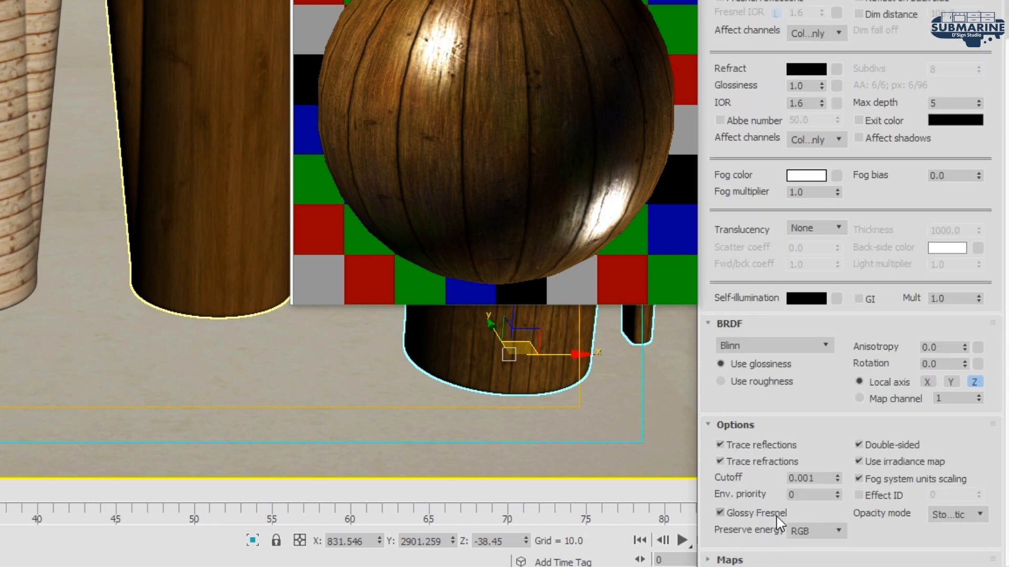
left_click(864, 480)
left_click(734, 514)
Load the floor_bump image as a bitmap in TIMBER FLOOR's Bump map slot
left_click(750, 553)
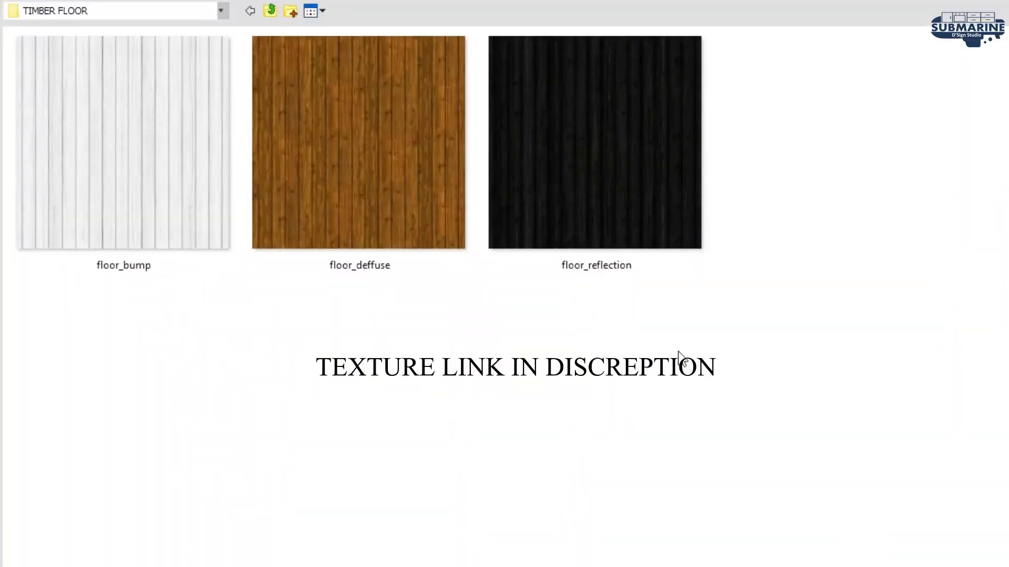
left_click(126, 187)
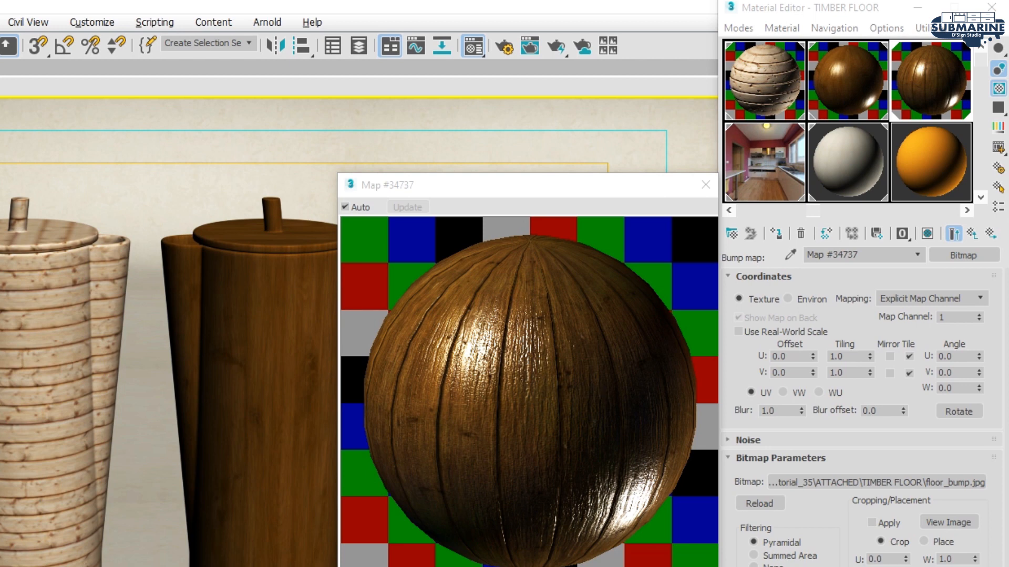
left_click(972, 235)
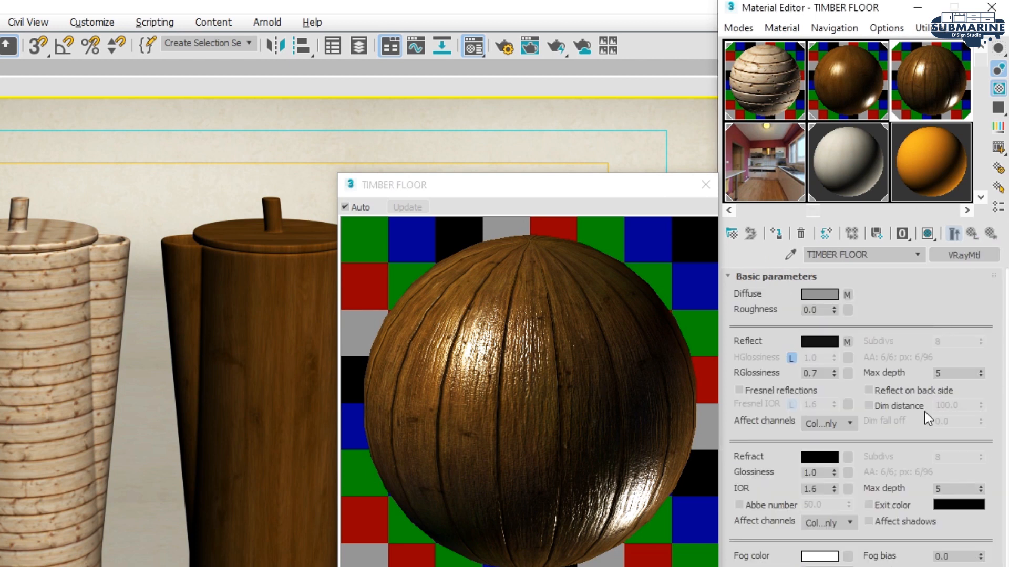
Close the TIMBER FLOOR preview and the Material Editor, and render the scene with the four wooden jugs
scroll(856, 345, "down", 10)
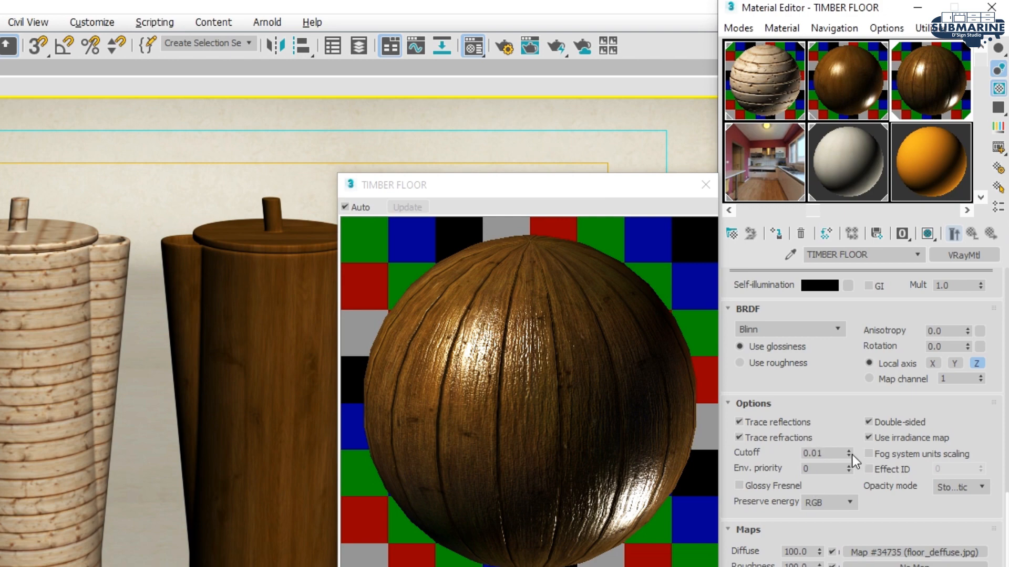
left_click(705, 185)
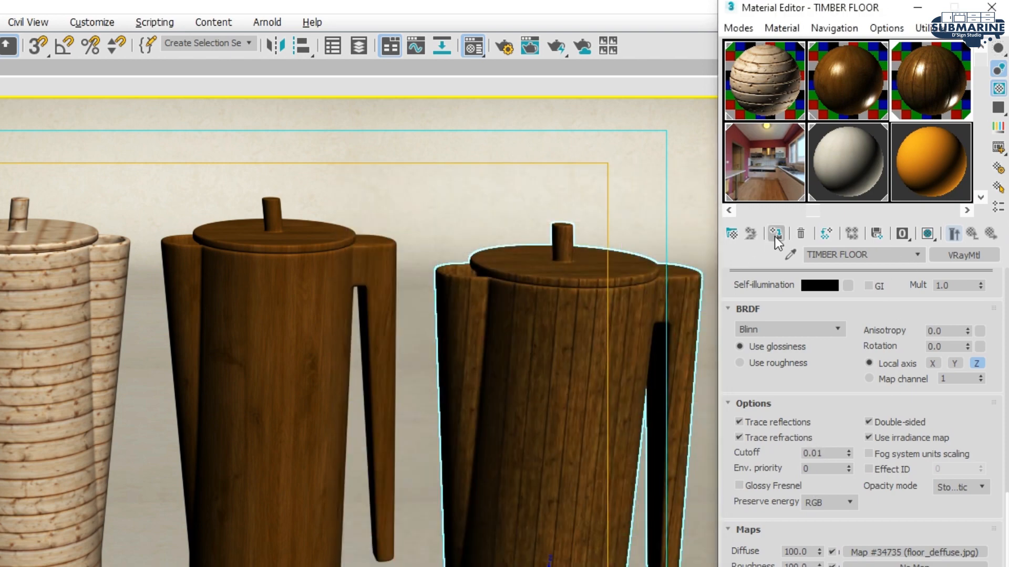
left_click(991, 7)
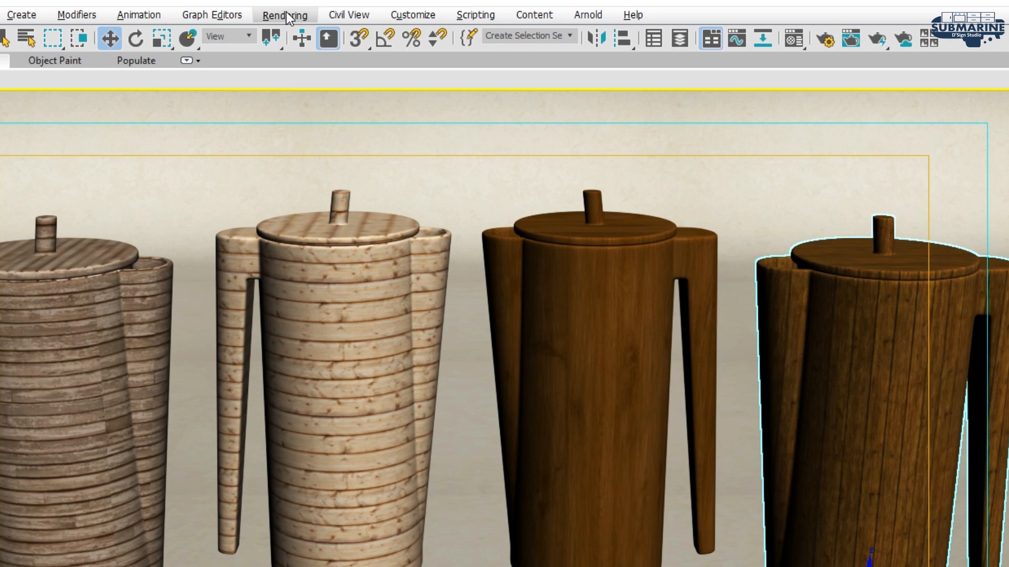
left_click(286, 12)
left_click(307, 41)
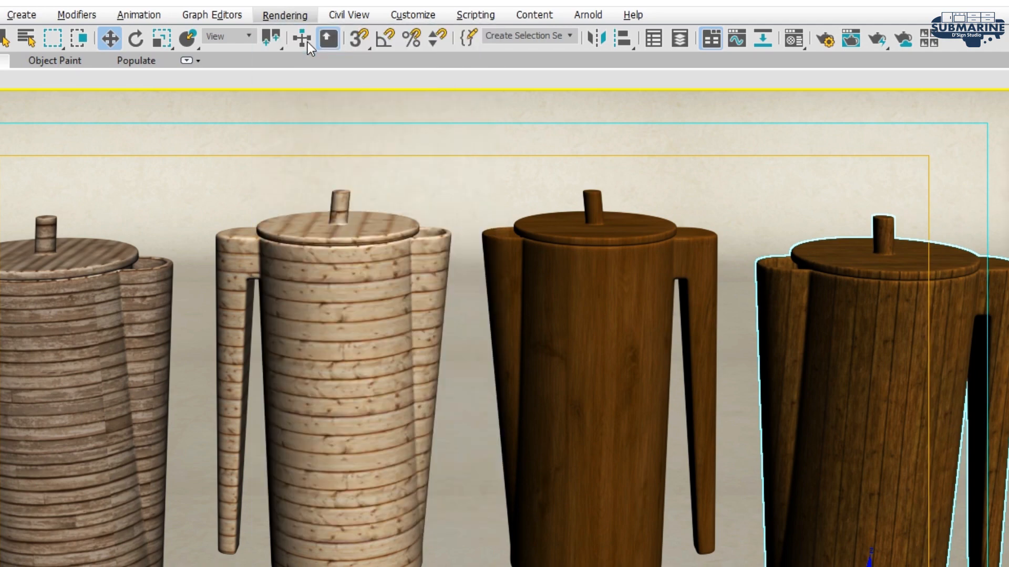